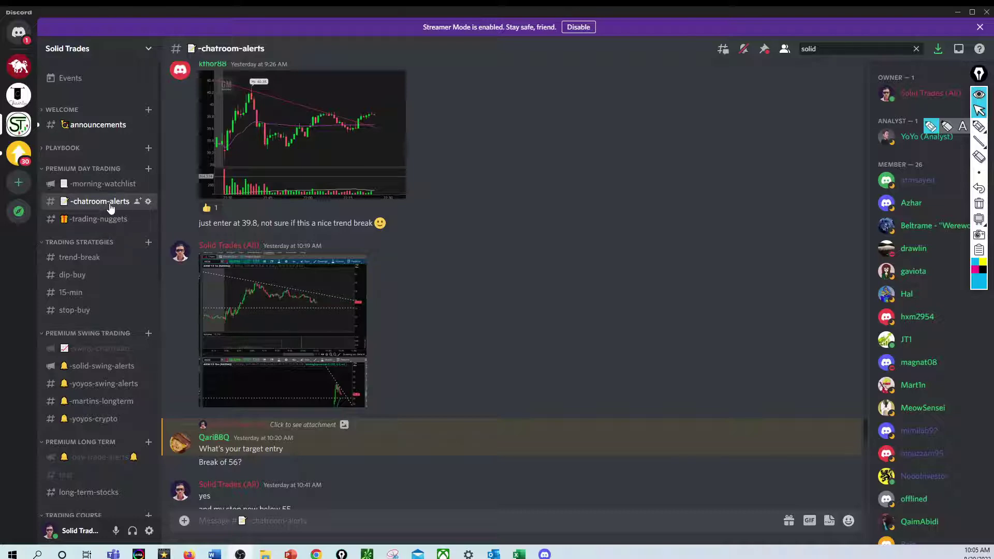
# Step: Enlarge the AXSM chart image and highlight the 54 support, descending trendline and expected move up
pyautogui.click(258, 328)
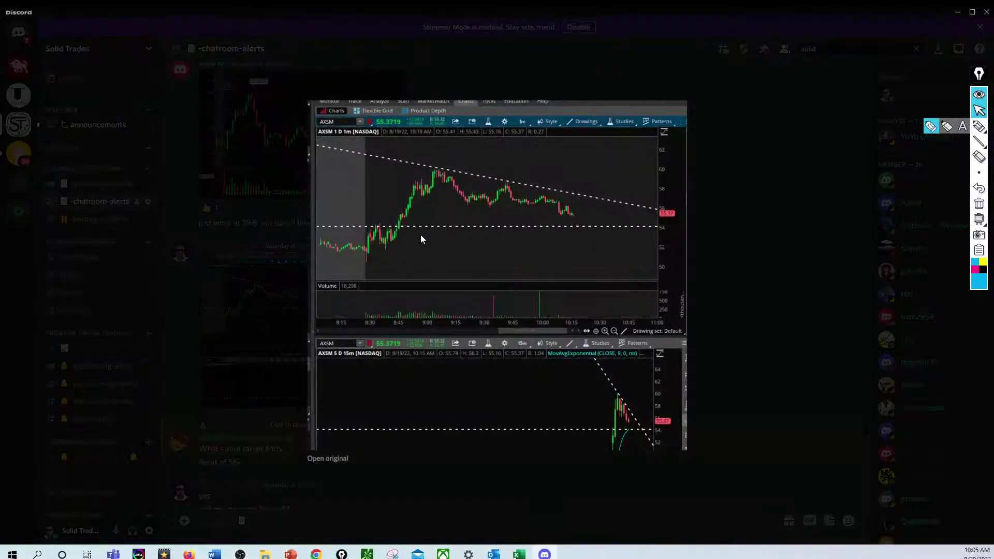
pyautogui.click(978, 127)
pyautogui.moveTo(343, 228); pyautogui.dragTo(655, 223)
pyautogui.moveTo(437, 166)
pyautogui.mouseDown()
pyautogui.moveTo(658, 217)
pyautogui.moveTo(487, 222)
pyautogui.mouseUp()
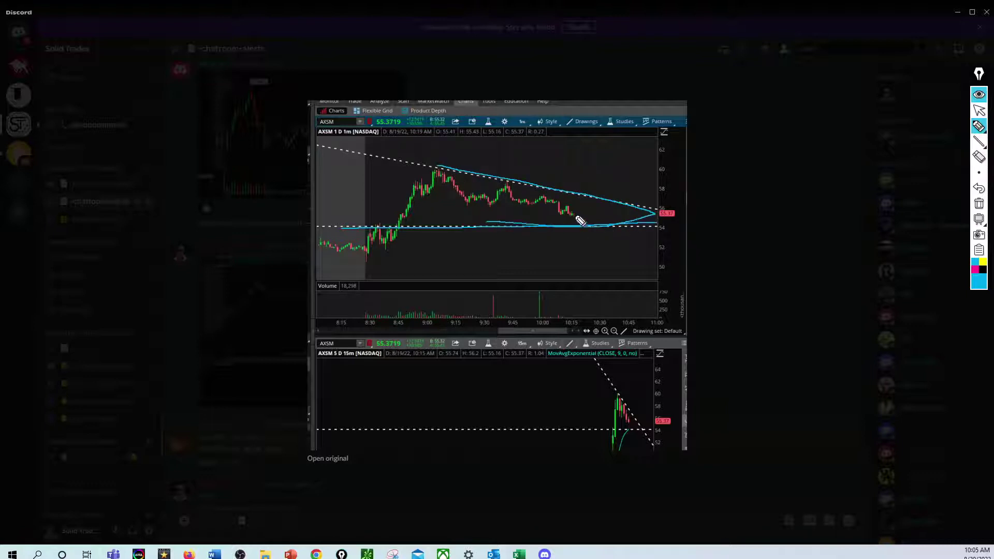
pyautogui.moveTo(595, 226)
pyautogui.mouseDown()
pyautogui.moveTo(610, 221)
pyautogui.moveTo(624, 177)
pyautogui.mouseUp()
# Step: Erase the highlighter sketches from the chart image and return to the normal pointer
pyautogui.moveTo(594, 219); pyautogui.dragTo(583, 215)
pyautogui.click(979, 204)
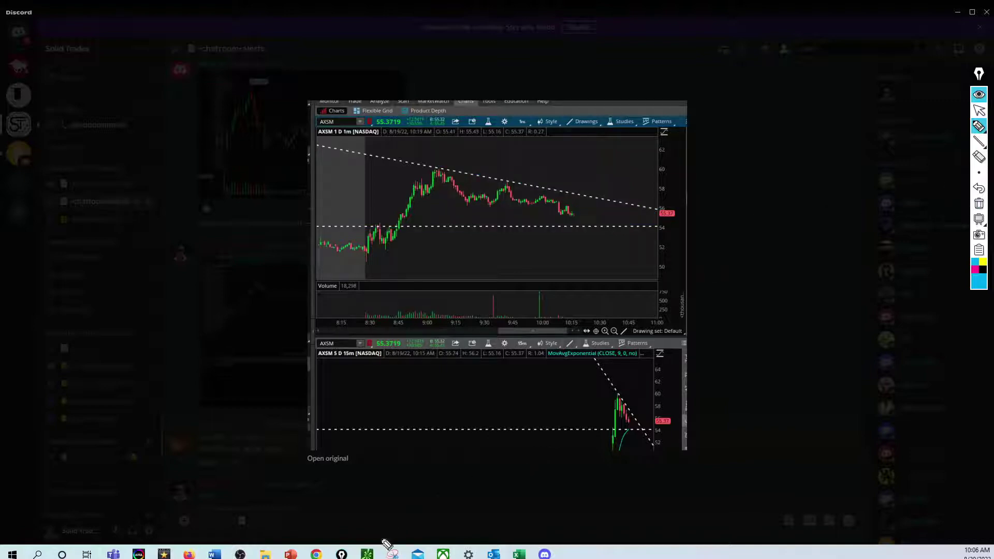
pyautogui.click(978, 110)
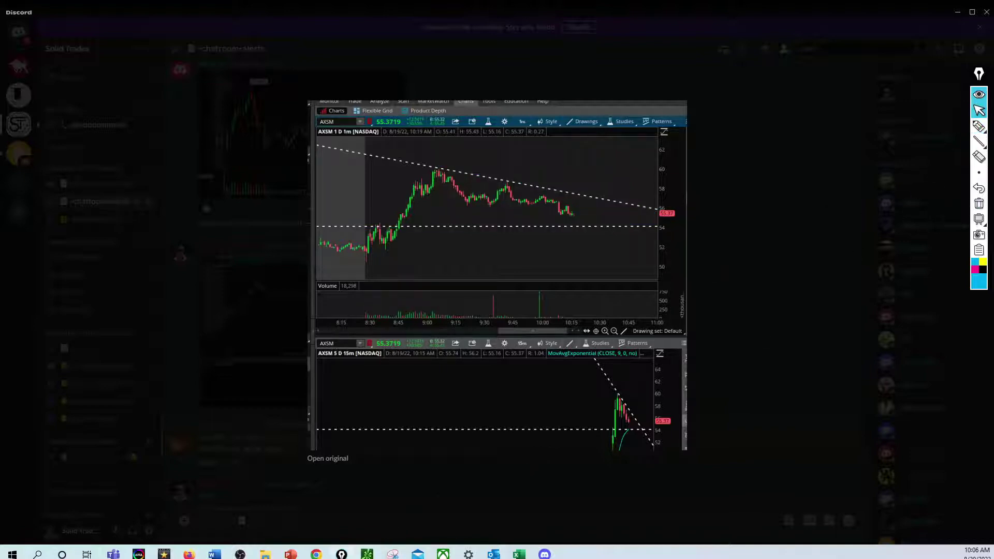
# Step: Bring thinkorswim forward and delete all existing drawings from the AXSM charts
pyautogui.click(342, 554)
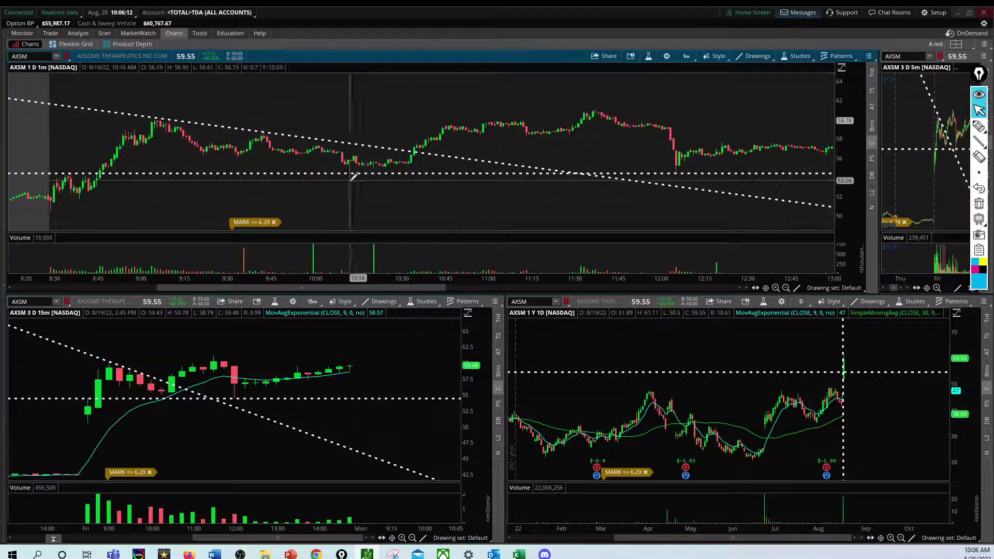
pyautogui.rightClick(361, 202)
pyautogui.click(386, 291)
pyautogui.click(528, 60)
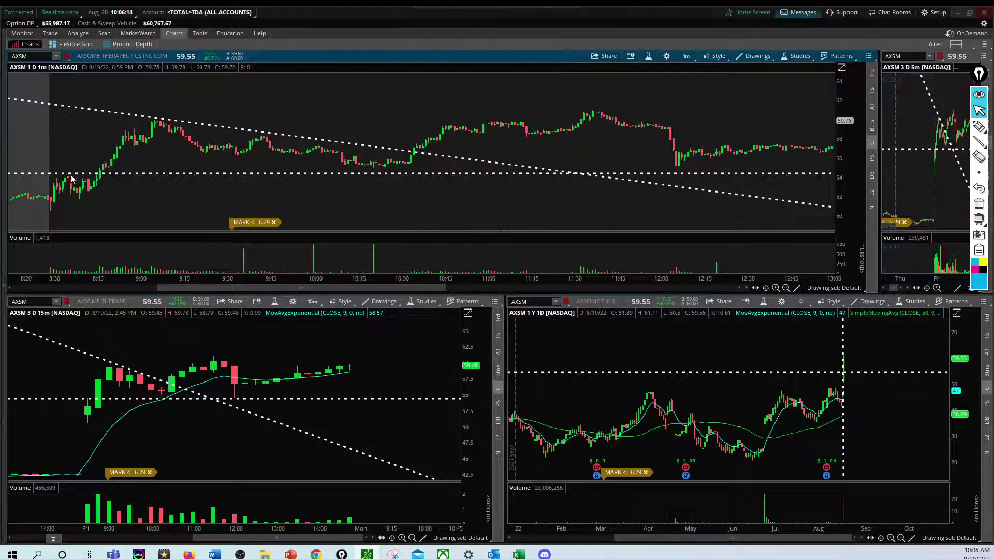
# Step: Add a horizontal price level support line at 54.58
pyautogui.middleClick(71, 179)
pyautogui.click(88, 203)
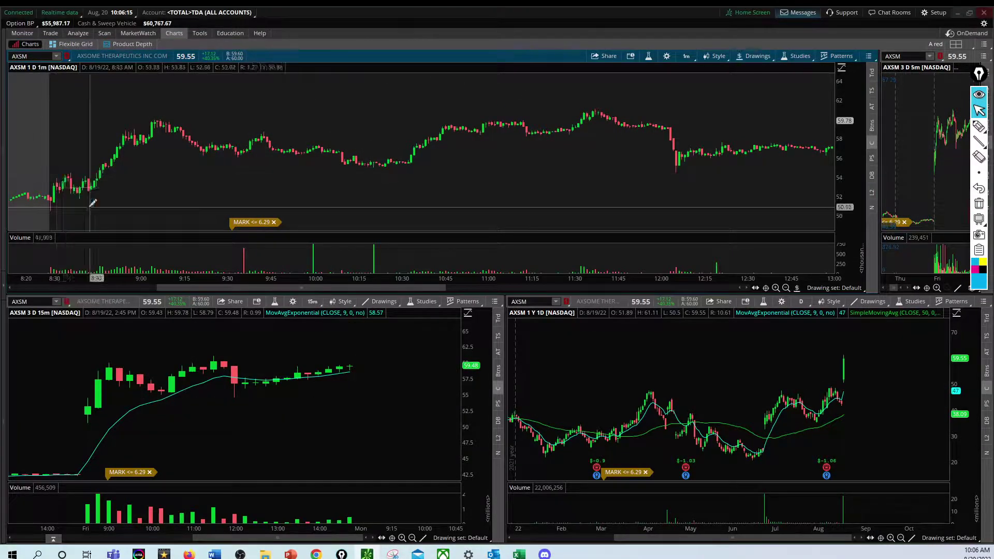
pyautogui.click(56, 169)
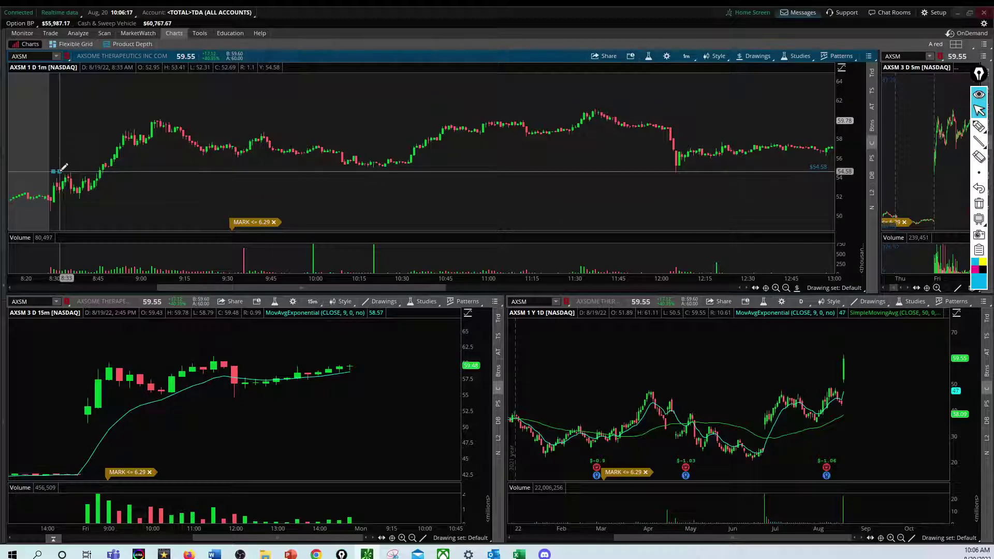
# Step: Draw a descending trendline from the 9:15 high along the lower highs on the 1-minute chart
pyautogui.middleClick(164, 114)
pyautogui.click(179, 132)
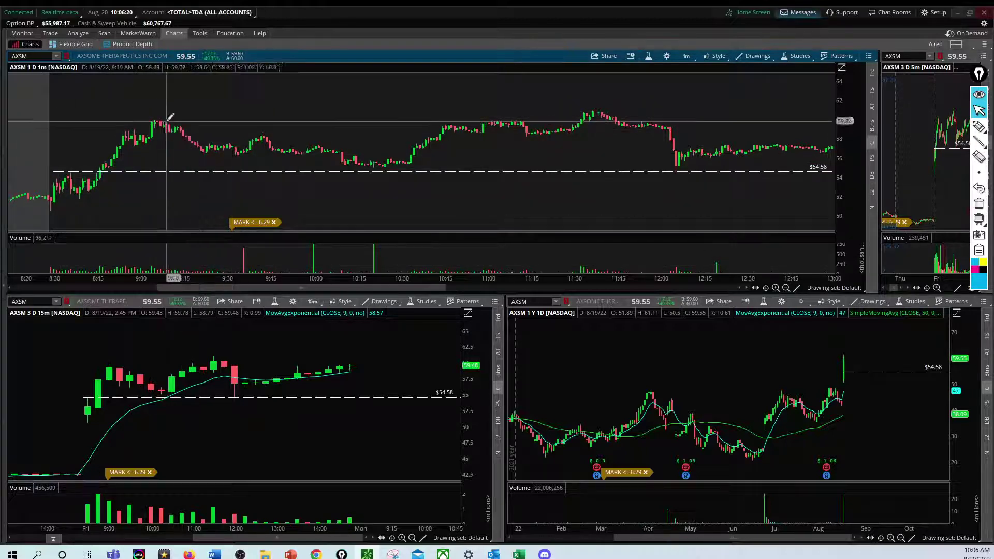
pyautogui.click(162, 117)
pyautogui.click(334, 145)
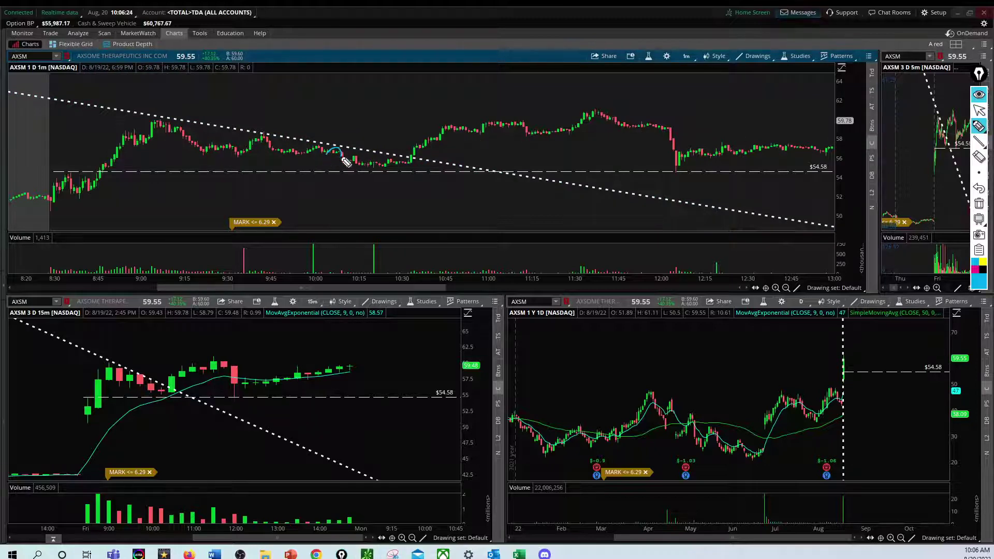
# Step: Sketch the consolidation, peak run, and early candles near $54.58 with the overlay pen, then clear everything
pyautogui.moveTo(337, 156)
pyautogui.mouseDown()
pyautogui.moveTo(406, 170)
pyautogui.moveTo(343, 165)
pyautogui.moveTo(477, 155)
pyautogui.moveTo(587, 110)
pyautogui.mouseUp()
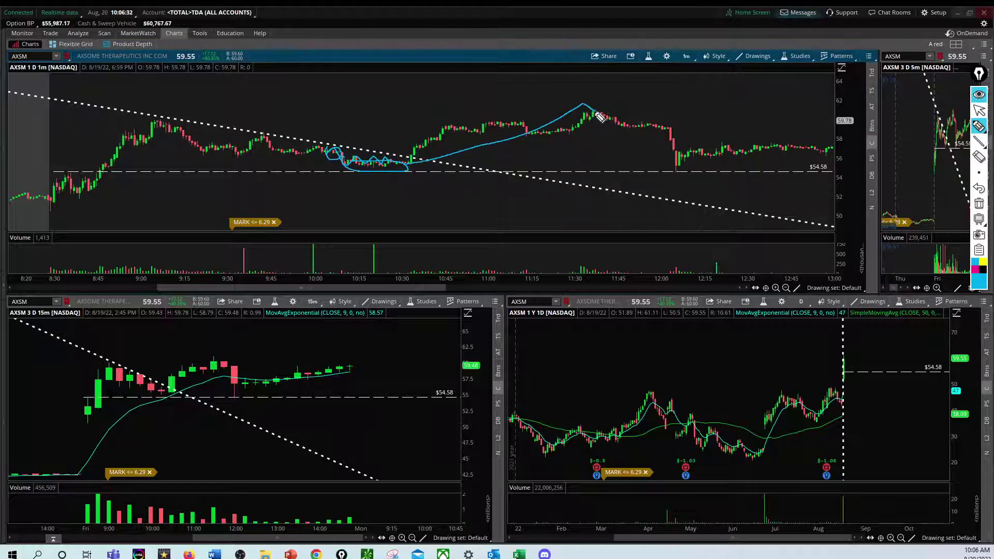
pyautogui.moveTo(596, 114)
pyautogui.mouseDown()
pyautogui.moveTo(671, 161)
pyautogui.moveTo(672, 184)
pyautogui.moveTo(677, 171)
pyautogui.moveTo(765, 144)
pyautogui.moveTo(826, 105)
pyautogui.moveTo(837, 65)
pyautogui.mouseUp()
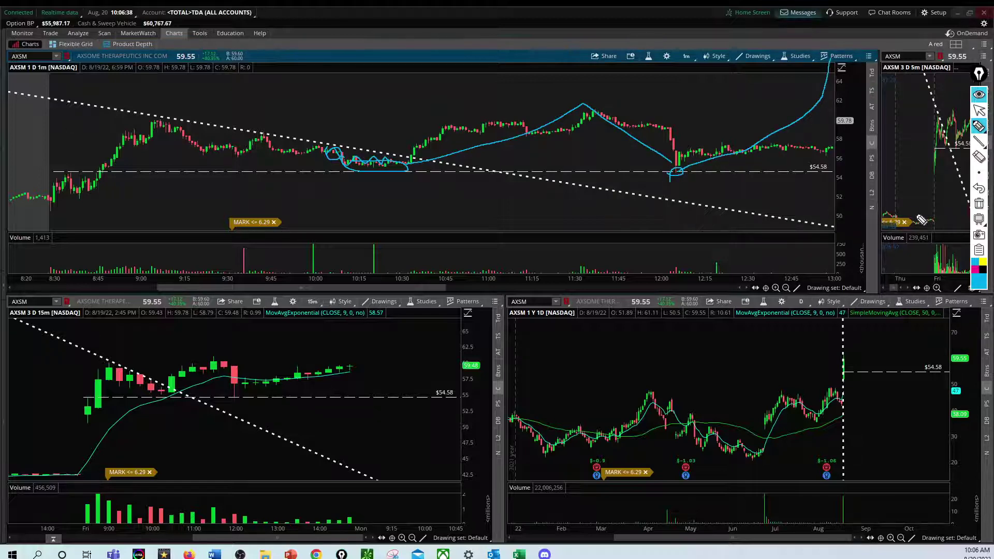
pyautogui.click(979, 204)
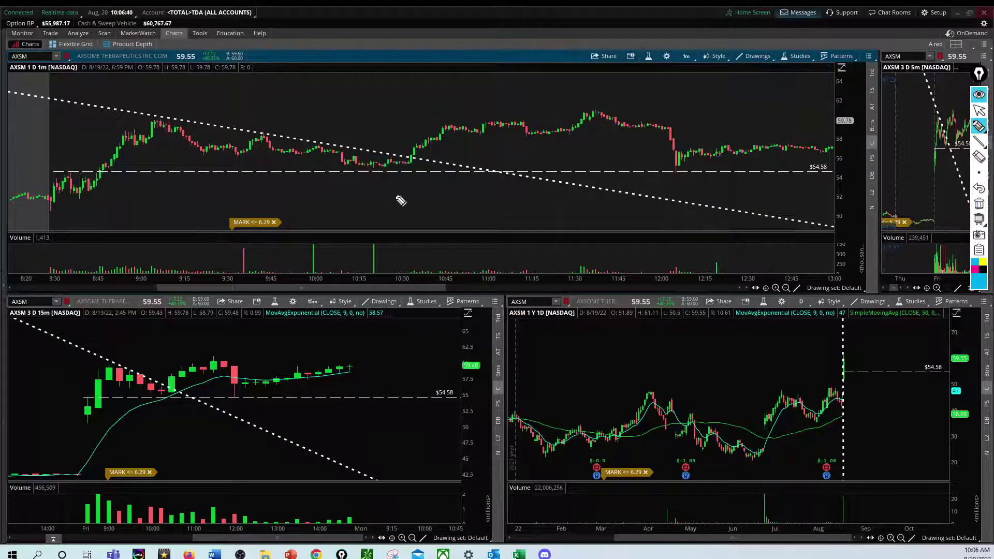
pyautogui.moveTo(54, 175)
pyautogui.mouseDown()
pyautogui.moveTo(70, 169)
pyautogui.moveTo(77, 186)
pyautogui.moveTo(185, 211)
pyautogui.moveTo(106, 200)
pyautogui.mouseUp()
pyautogui.moveTo(339, 172)
pyautogui.mouseDown()
pyautogui.moveTo(421, 160)
pyautogui.moveTo(375, 187)
pyautogui.mouseUp()
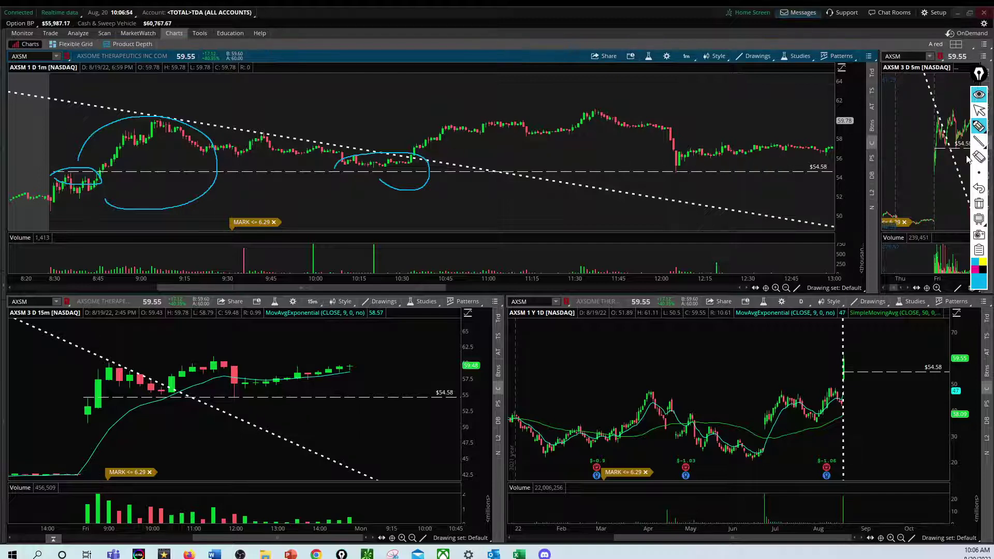
pyautogui.moveTo(976, 129)
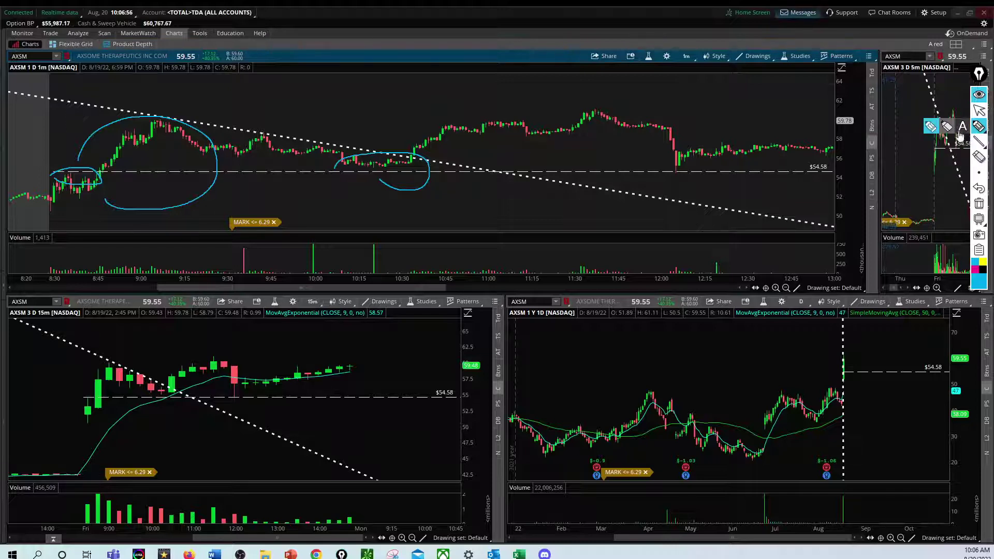
pyautogui.hotkey('ctrl', 'shift', 'h')
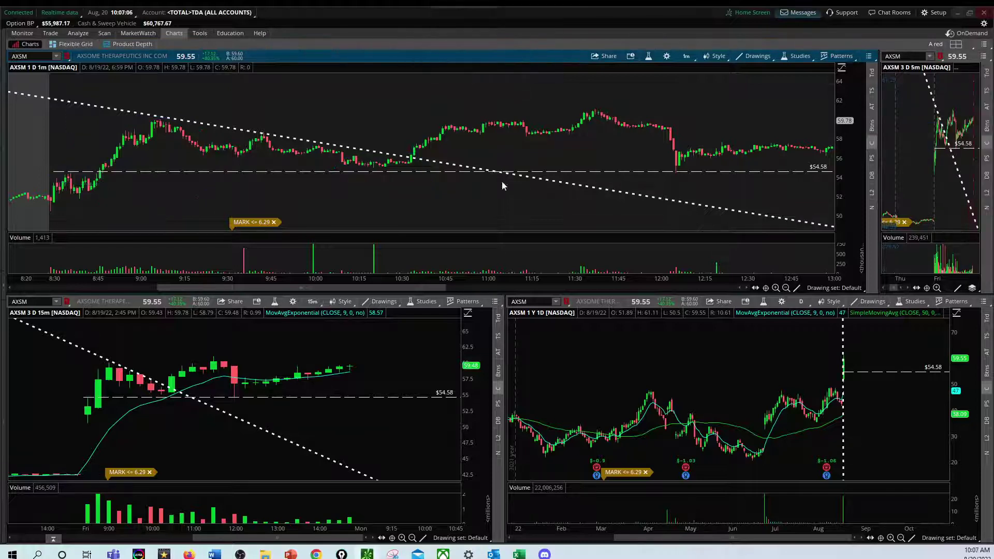
# Step: Zoom out the 1-minute chart and zoom the 15-minute chart to Thursday–Monday
pyautogui.scroll(-3, 505, 184)
pyautogui.scroll(-3, 333, 413)
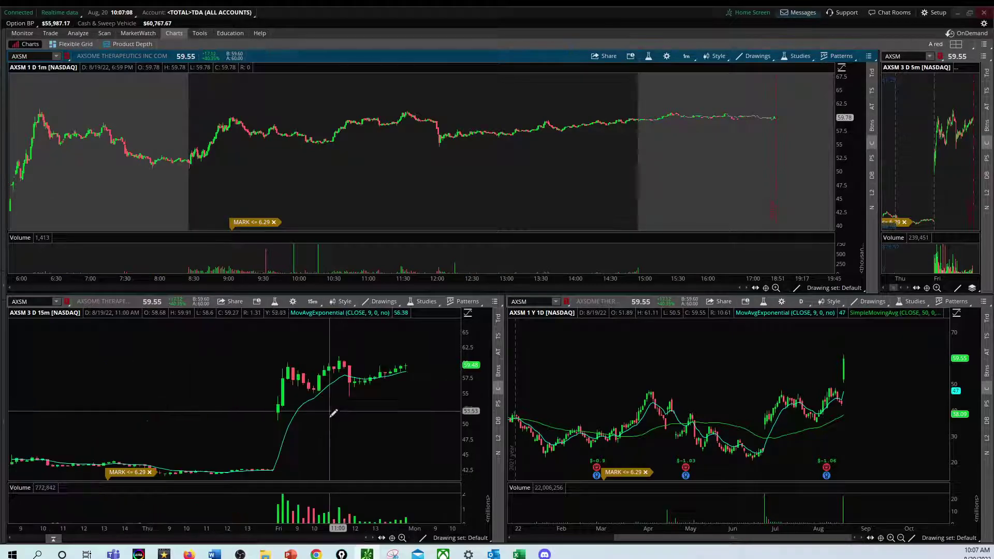
pyautogui.moveTo(229, 460); pyautogui.dragTo(472, 318)
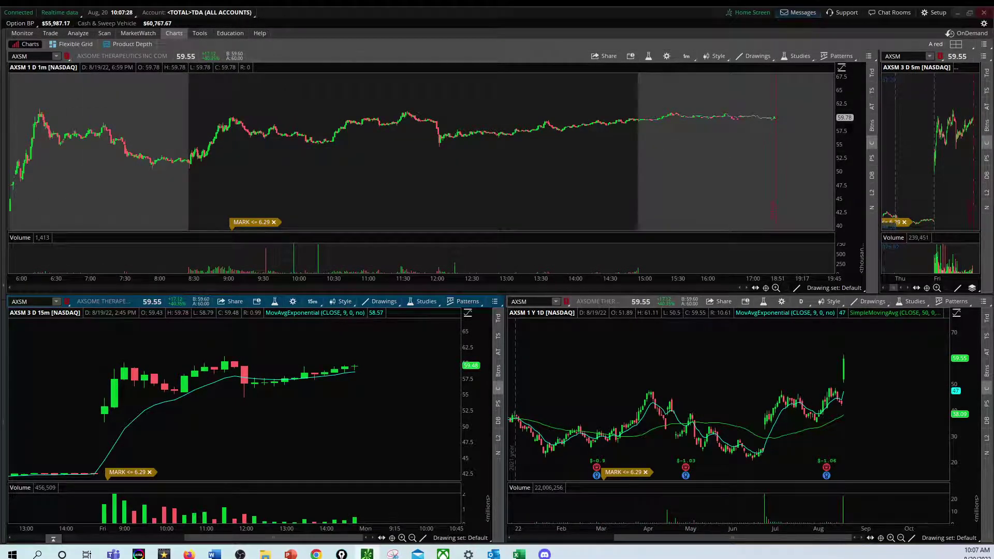
# Step: Circle the premarket action on the 1-minute chart with the highlighter, then erase it
pyautogui.click(965, 93)
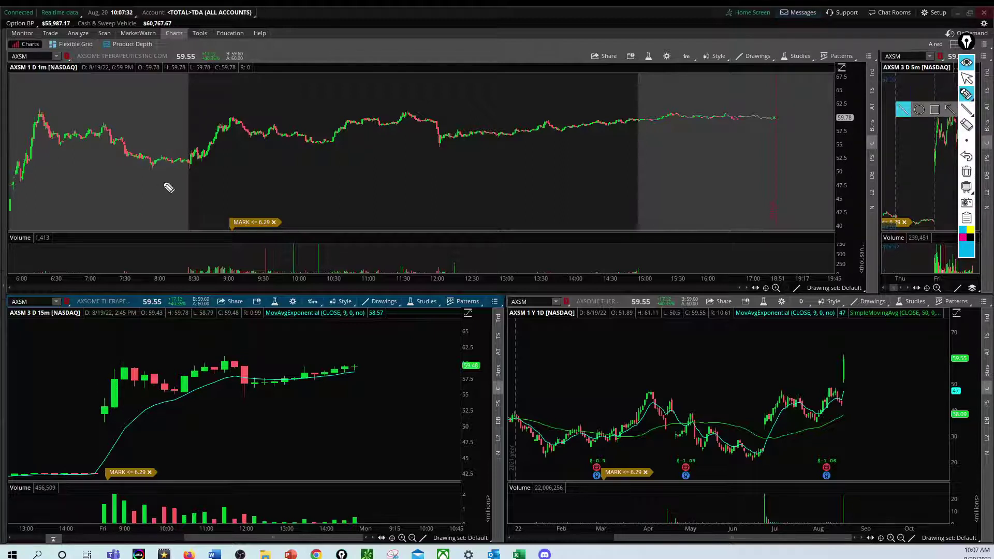
pyautogui.moveTo(10, 196)
pyautogui.mouseDown()
pyautogui.moveTo(13, 166)
pyautogui.moveTo(73, 99)
pyautogui.moveTo(172, 164)
pyautogui.moveTo(35, 201)
pyautogui.moveTo(7, 177)
pyautogui.mouseUp()
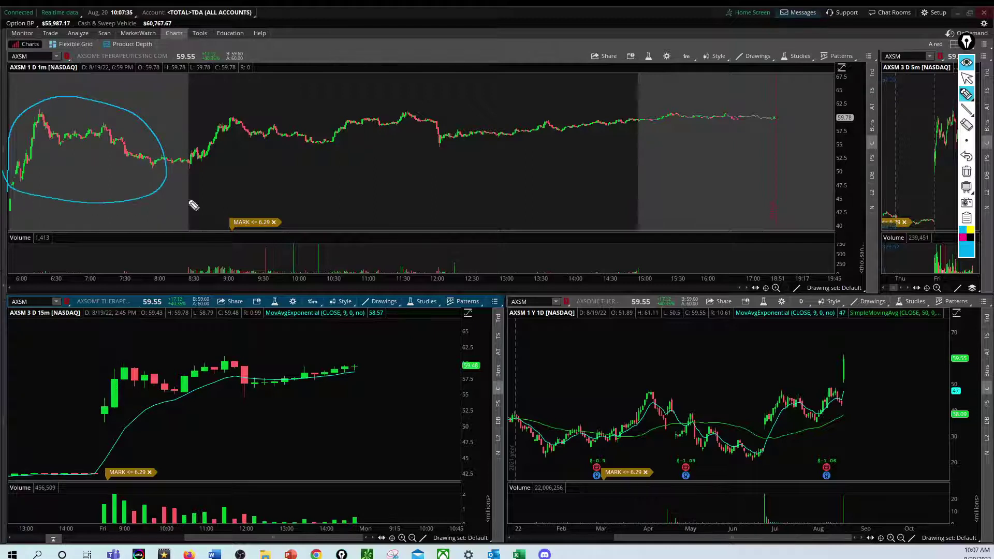
pyautogui.click(966, 173)
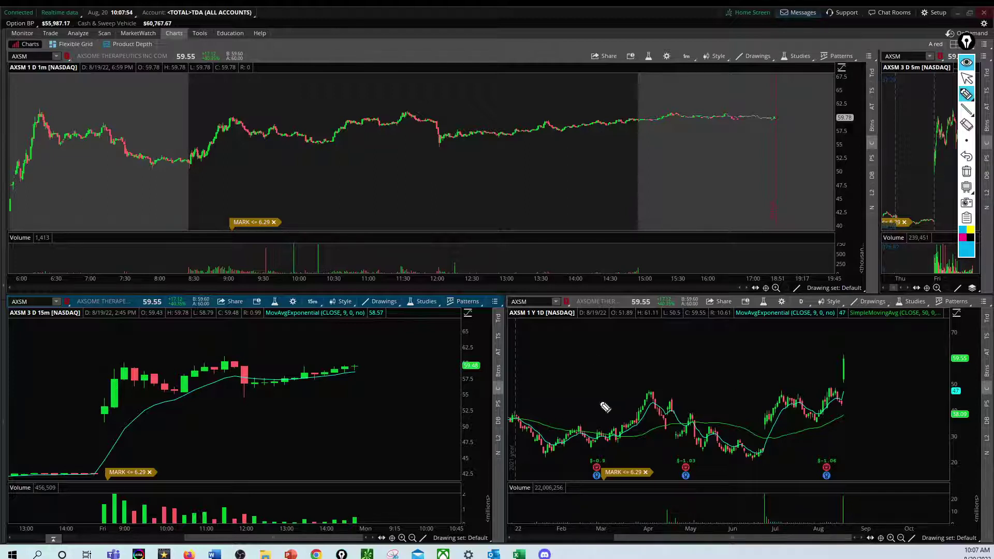
# Step: Clear a trial freehand curve and draw a rising trendline along the daily highs
pyautogui.moveTo(520, 414); pyautogui.dragTo(861, 386)
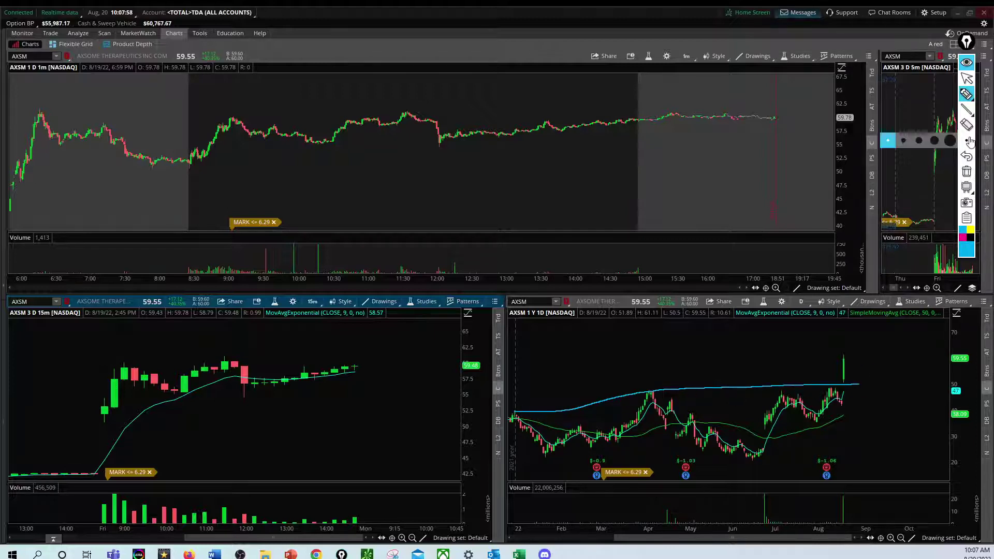
pyautogui.click(966, 171)
pyautogui.click(966, 78)
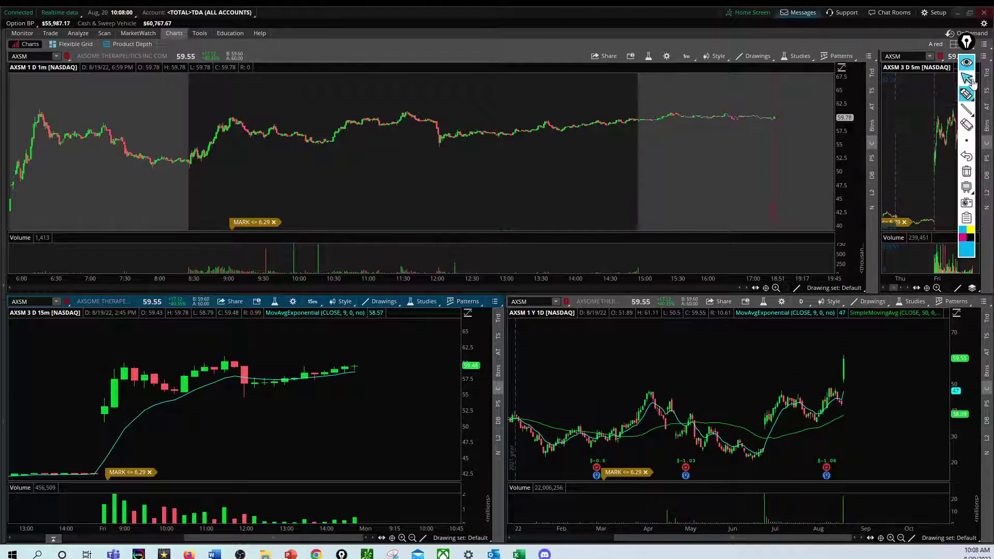
pyautogui.click(650, 399)
pyautogui.click(536, 407)
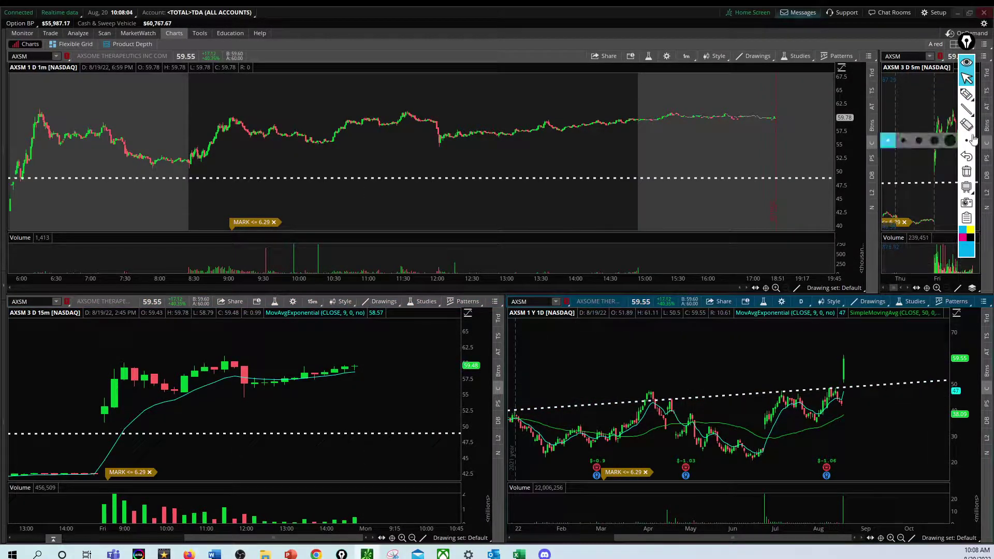
# Step: Outline and scribble the zone above the rising trendline with the highlighter, then erase it
pyautogui.click(966, 94)
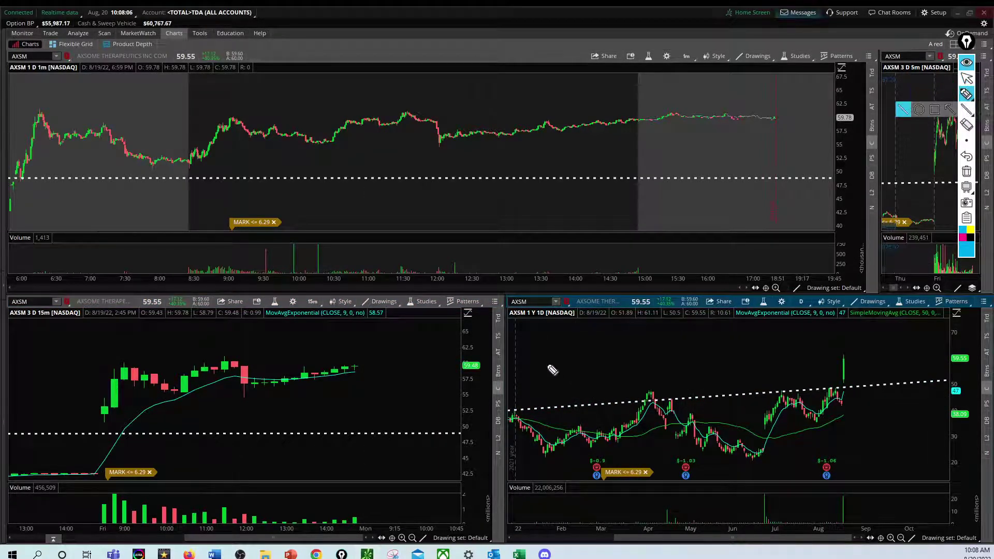
pyautogui.moveTo(526, 344)
pyautogui.mouseDown()
pyautogui.moveTo(672, 343)
pyautogui.moveTo(774, 391)
pyautogui.moveTo(571, 397)
pyautogui.moveTo(548, 357)
pyautogui.moveTo(590, 369)
pyautogui.moveTo(670, 357)
pyautogui.mouseUp()
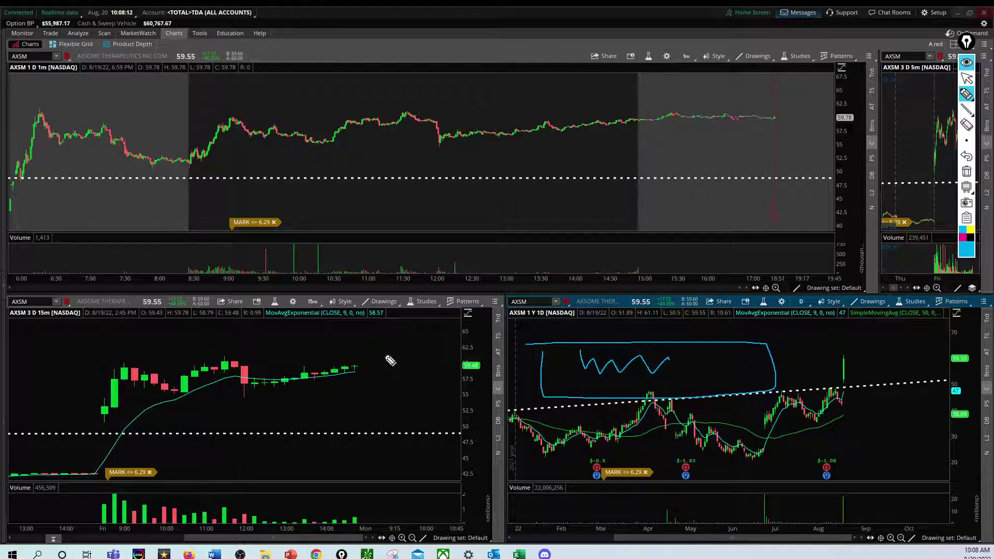
pyautogui.moveTo(534, 364)
pyautogui.mouseDown()
pyautogui.moveTo(688, 352)
pyautogui.moveTo(770, 397)
pyautogui.moveTo(528, 388)
pyautogui.moveTo(608, 362)
pyautogui.moveTo(678, 380)
pyautogui.moveTo(751, 362)
pyautogui.moveTo(781, 382)
pyautogui.mouseUp()
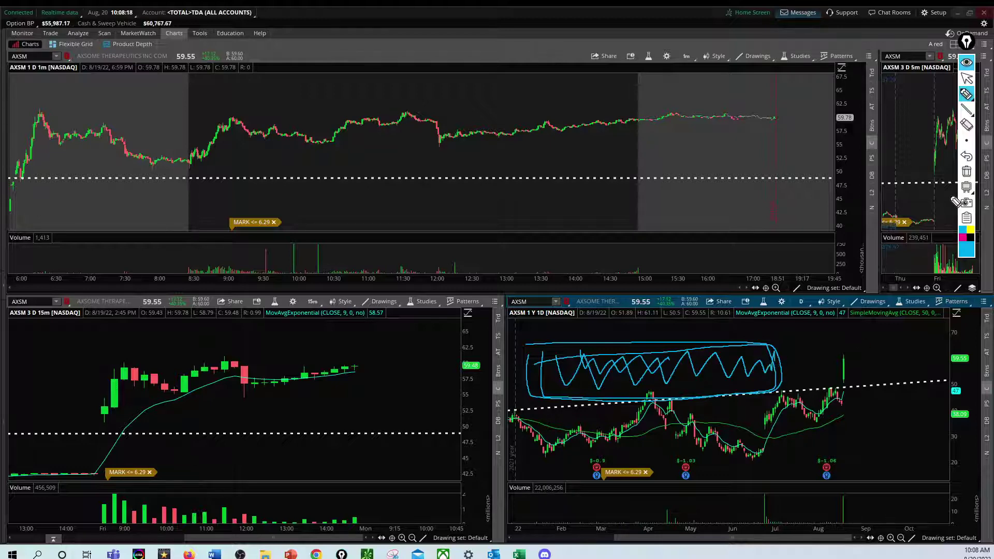
pyautogui.click(966, 172)
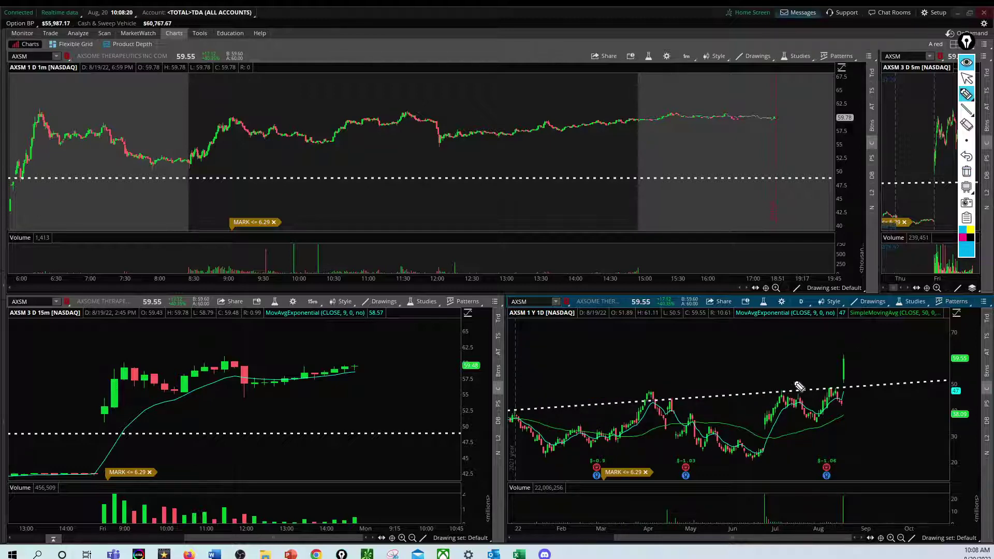
# Step: Trace the 1Y chart's resistance level and circle the latest price spike, then erase the marks
pyautogui.moveTo(563, 356); pyautogui.dragTo(578, 357)
pyautogui.moveTo(622, 400); pyautogui.dragTo(912, 390)
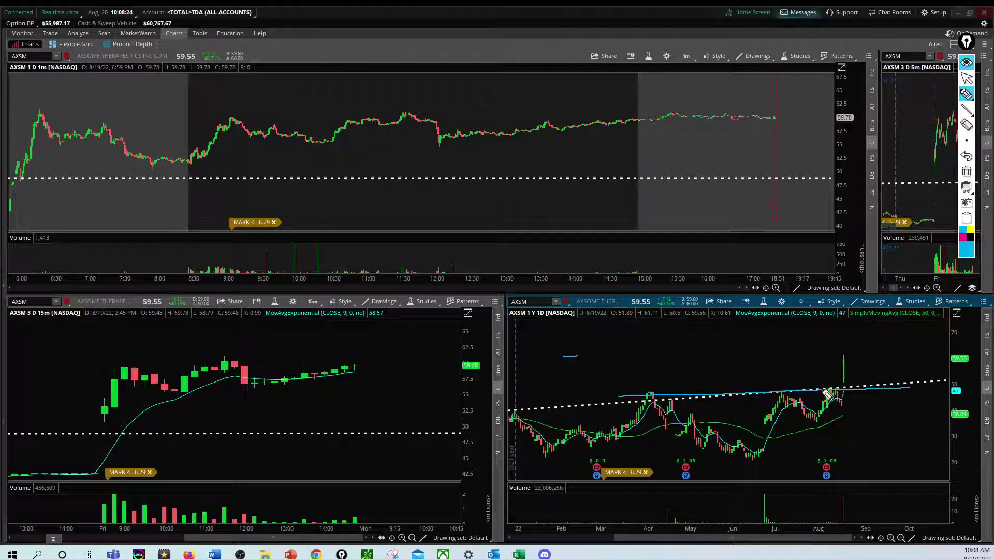
pyautogui.moveTo(829, 395)
pyautogui.mouseDown()
pyautogui.moveTo(849, 395)
pyautogui.moveTo(831, 383)
pyautogui.moveTo(840, 386)
pyautogui.mouseUp()
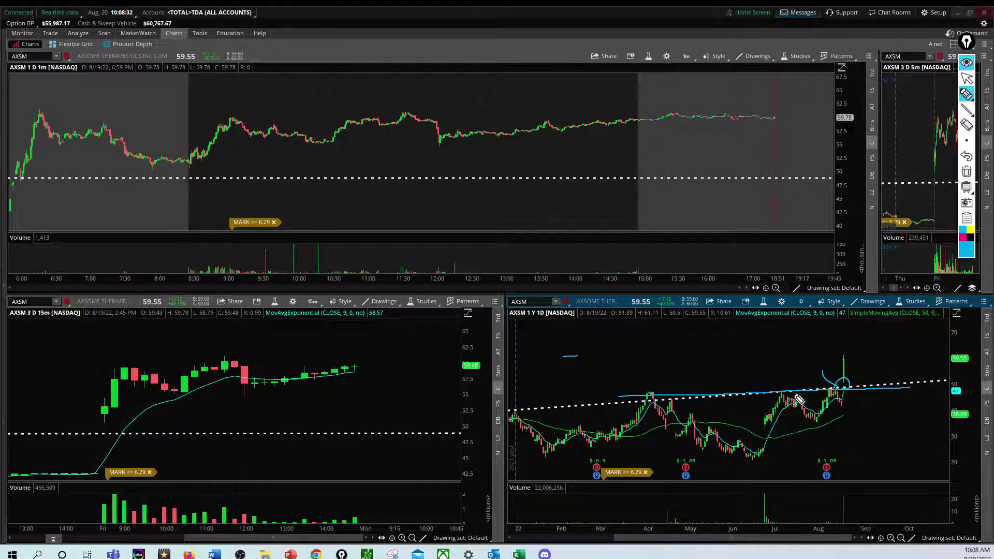
pyautogui.click(966, 172)
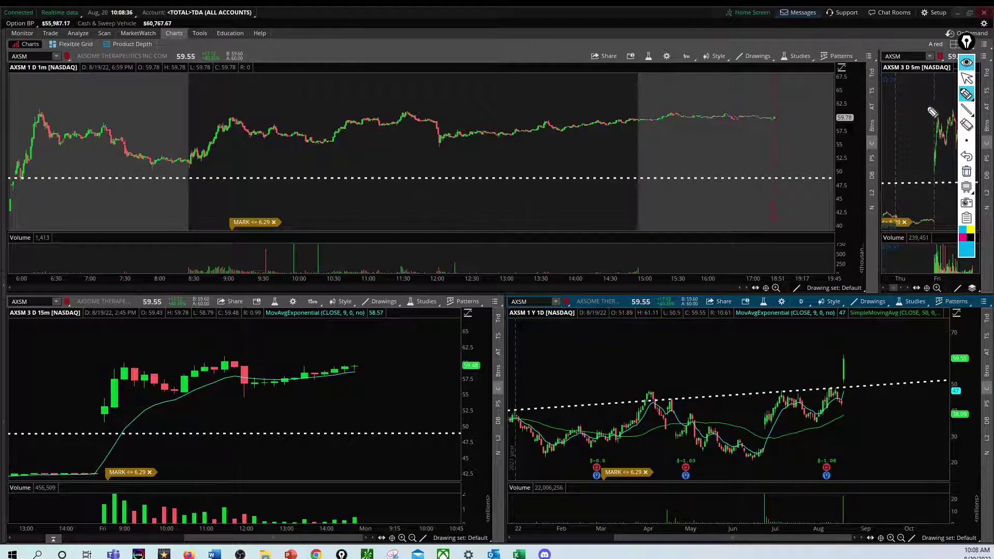
# Step: Clear the whole Default drawing set from the AXSM charts
pyautogui.rightClick(455, 202)
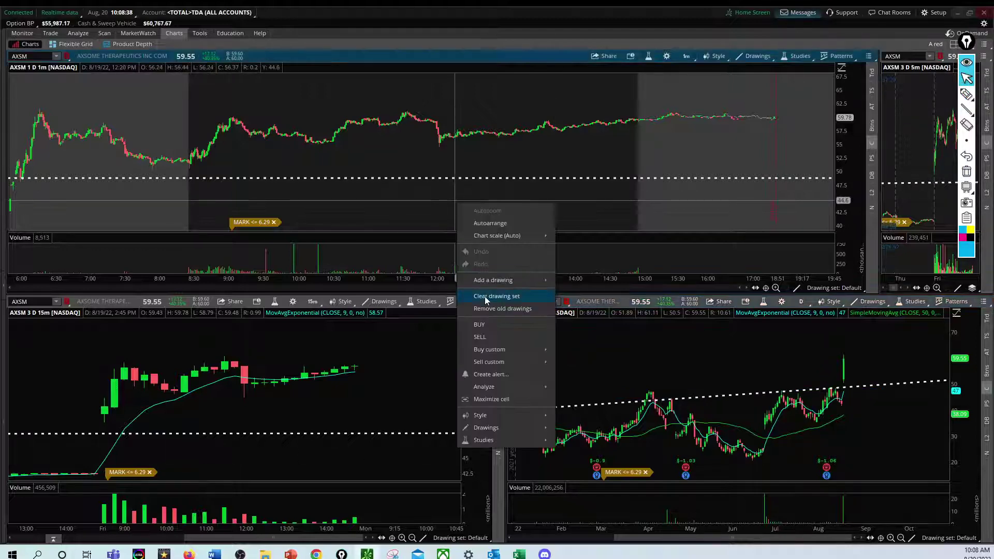
pyautogui.click(496, 296)
pyautogui.click(537, 61)
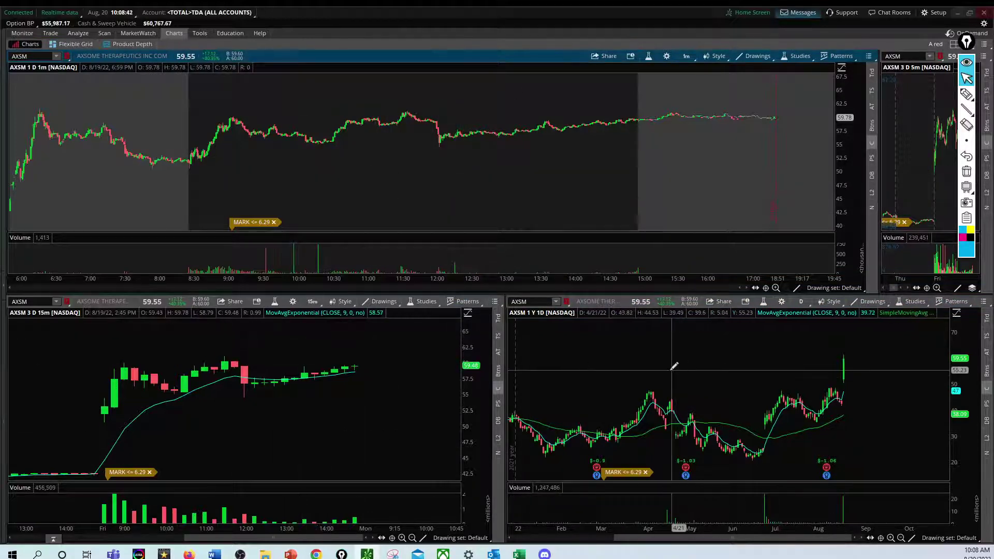
# Step: Draw then delete a trial downward trendline, zoom into the morning session, and place a level near 54.5
pyautogui.rightClick(389, 217)
pyautogui.click(389, 216)
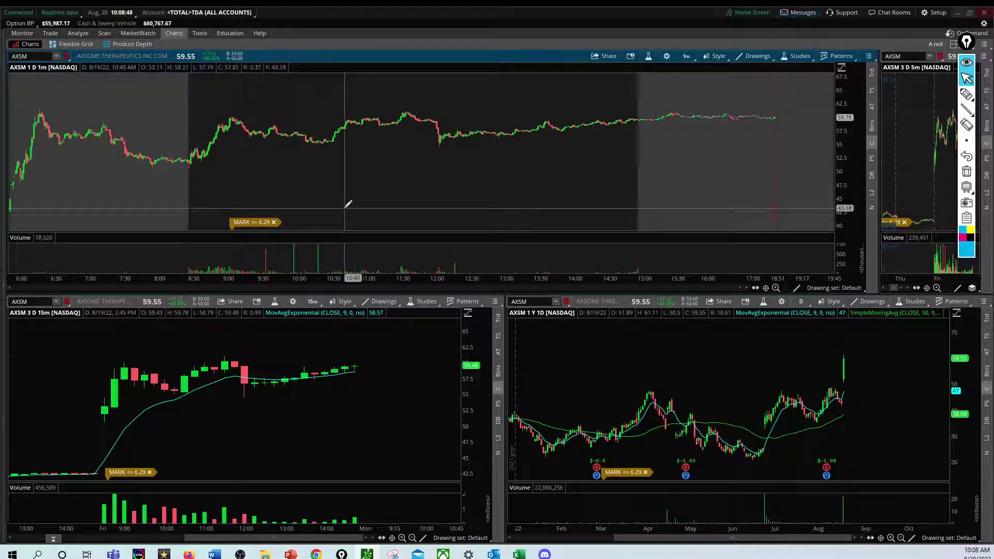
pyautogui.click(38, 107)
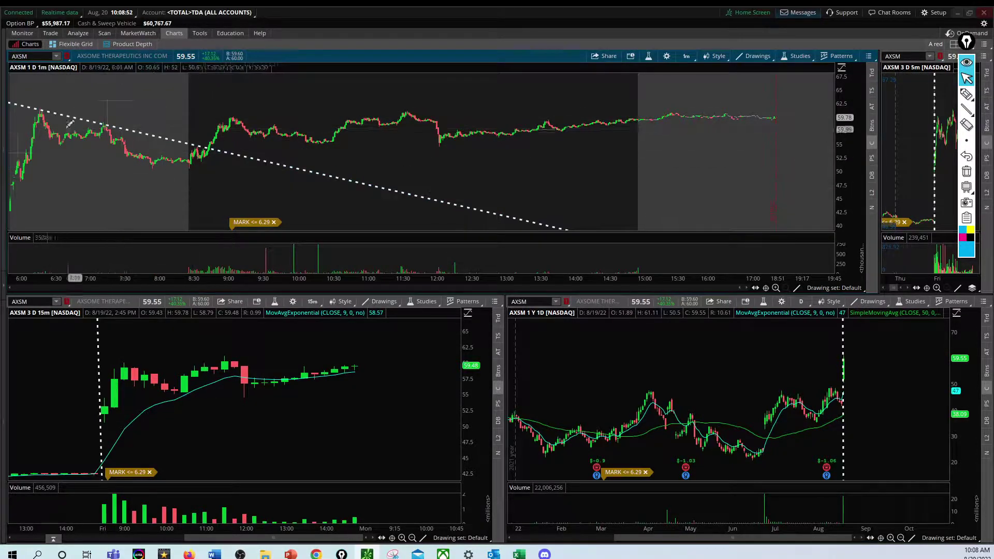
pyautogui.click(209, 147)
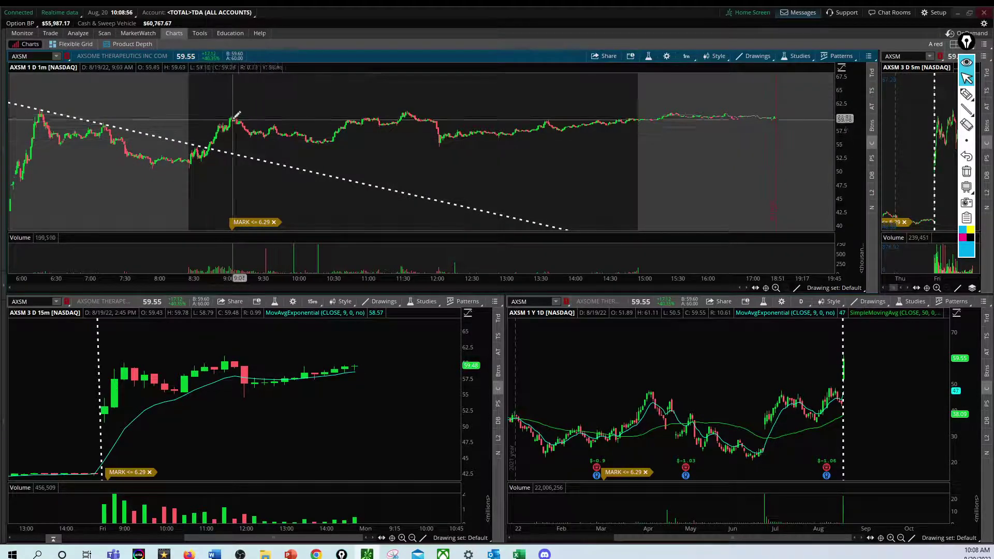
pyautogui.rightClick(223, 152)
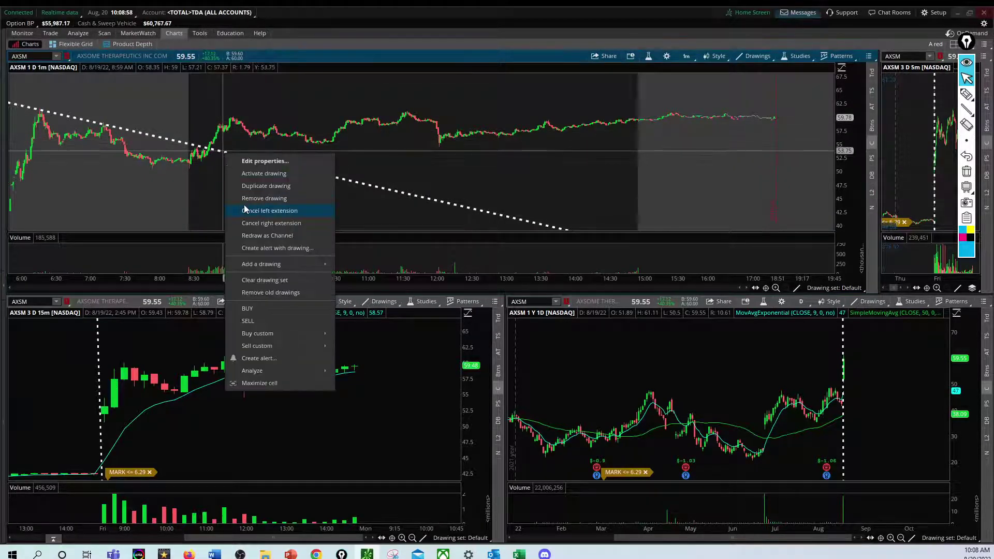
pyautogui.click(261, 198)
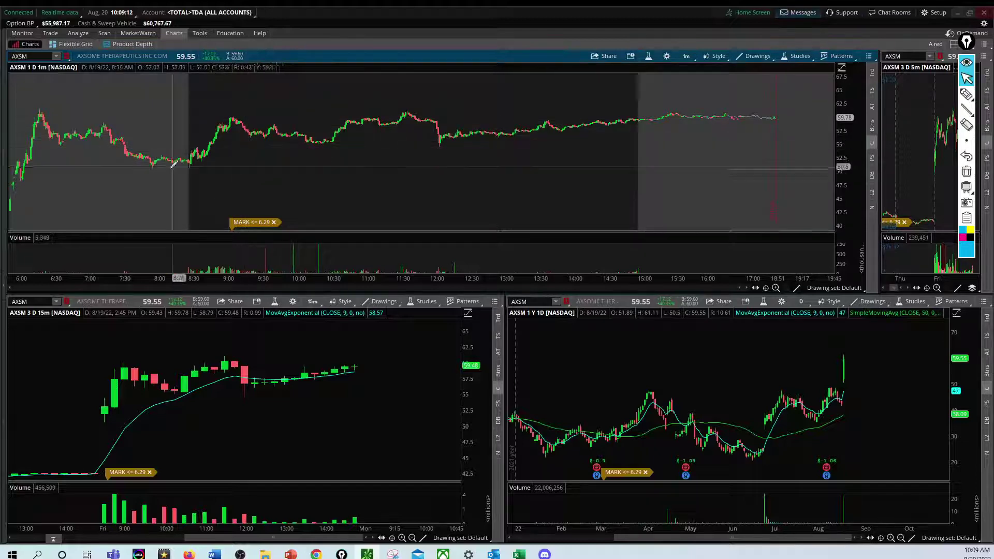
pyautogui.moveTo(151, 166); pyautogui.dragTo(478, 177)
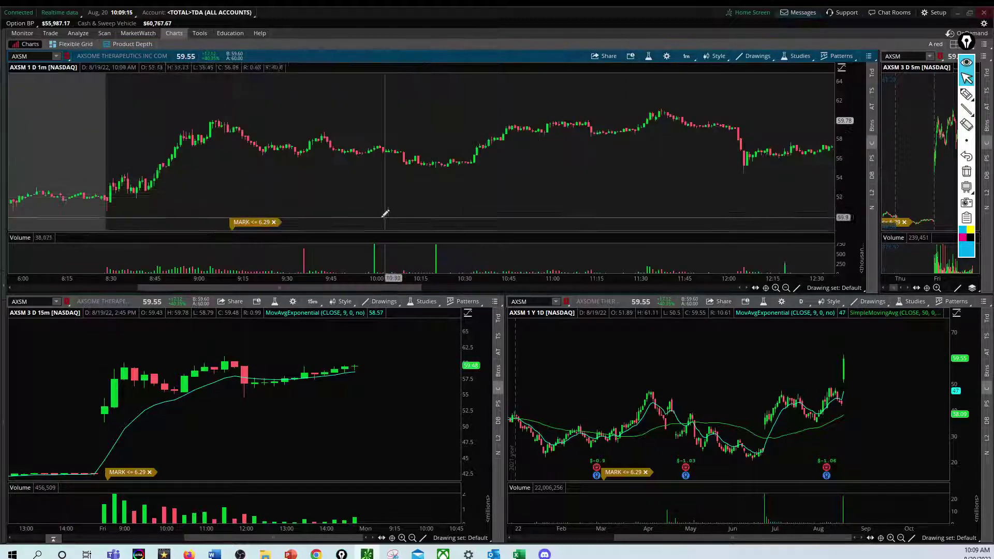
pyautogui.click(109, 172)
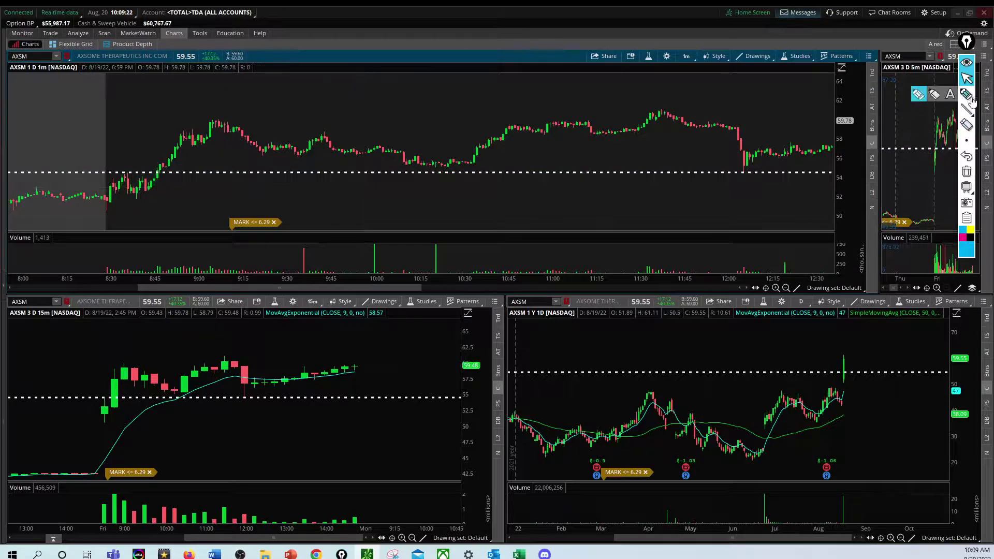
# Step: Sketch an arrow at the breakout, circle the 54.5 retest candles and early volume, then erase
pyautogui.moveTo(115, 139)
pyautogui.mouseDown()
pyautogui.moveTo(127, 172)
pyautogui.moveTo(167, 179)
pyautogui.moveTo(204, 114)
pyautogui.mouseUp()
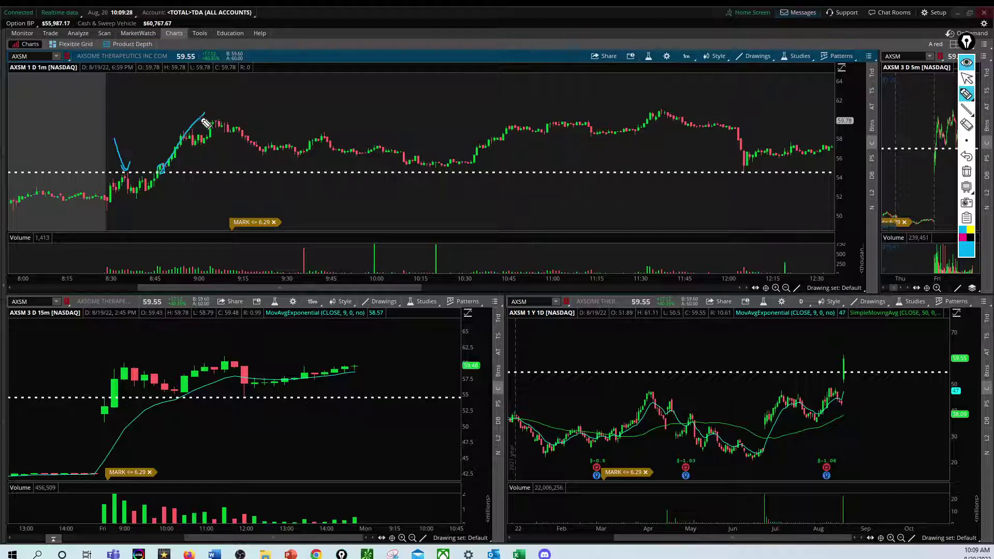
pyautogui.moveTo(162, 167)
pyautogui.mouseDown()
pyautogui.moveTo(181, 176)
pyautogui.moveTo(161, 187)
pyautogui.moveTo(155, 161)
pyautogui.moveTo(166, 185)
pyautogui.moveTo(159, 165)
pyautogui.moveTo(174, 178)
pyautogui.moveTo(157, 176)
pyautogui.mouseUp()
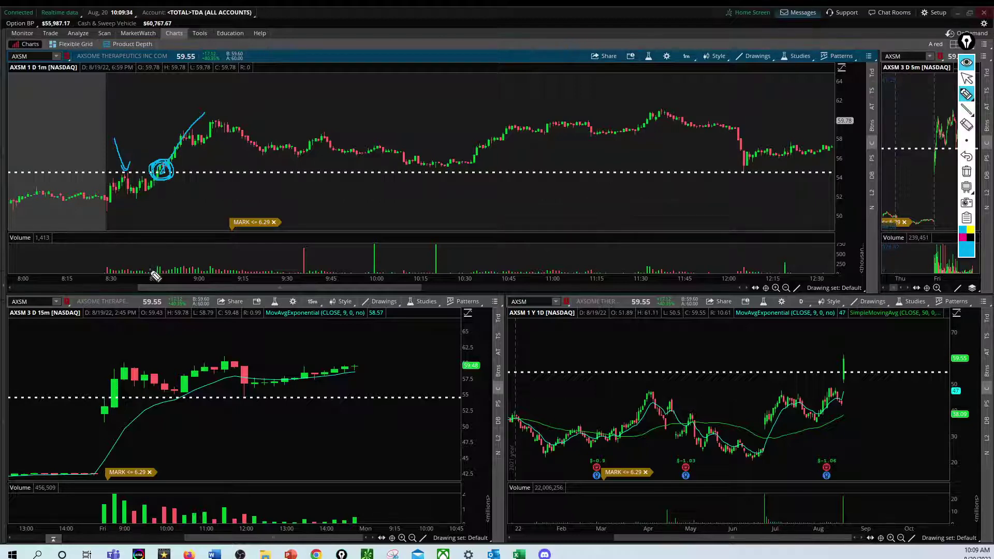
pyautogui.moveTo(151, 271)
pyautogui.mouseDown()
pyautogui.moveTo(162, 265)
pyautogui.moveTo(154, 282)
pyautogui.moveTo(157, 269)
pyautogui.mouseUp()
pyautogui.click(967, 171)
# Step: Circle the 8:30–8:45 volume bars and candles near 55 and 54.5, then erase and reselect
pyautogui.moveTo(107, 270)
pyautogui.mouseDown()
pyautogui.moveTo(153, 272)
pyautogui.moveTo(93, 271)
pyautogui.mouseUp()
pyautogui.moveTo(161, 169); pyautogui.dragTo(158, 173)
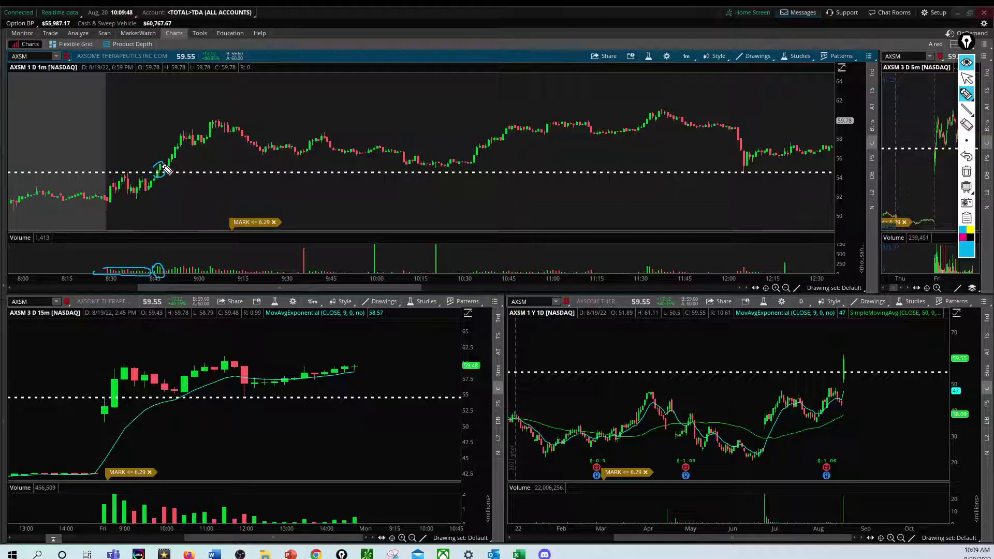
pyautogui.moveTo(121, 176)
pyautogui.mouseDown()
pyautogui.moveTo(123, 168)
pyautogui.moveTo(134, 174)
pyautogui.moveTo(117, 175)
pyautogui.moveTo(158, 181)
pyautogui.mouseUp()
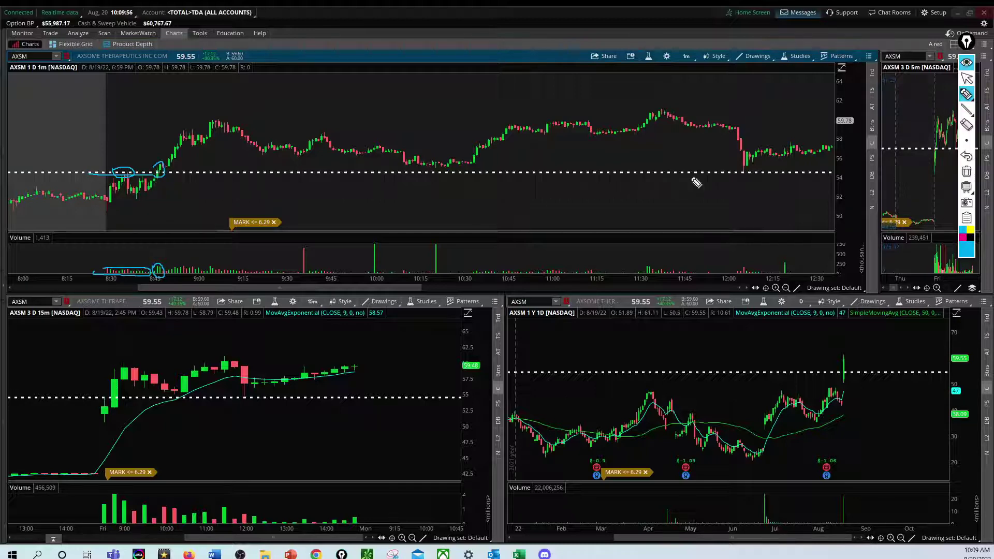
pyautogui.click(966, 172)
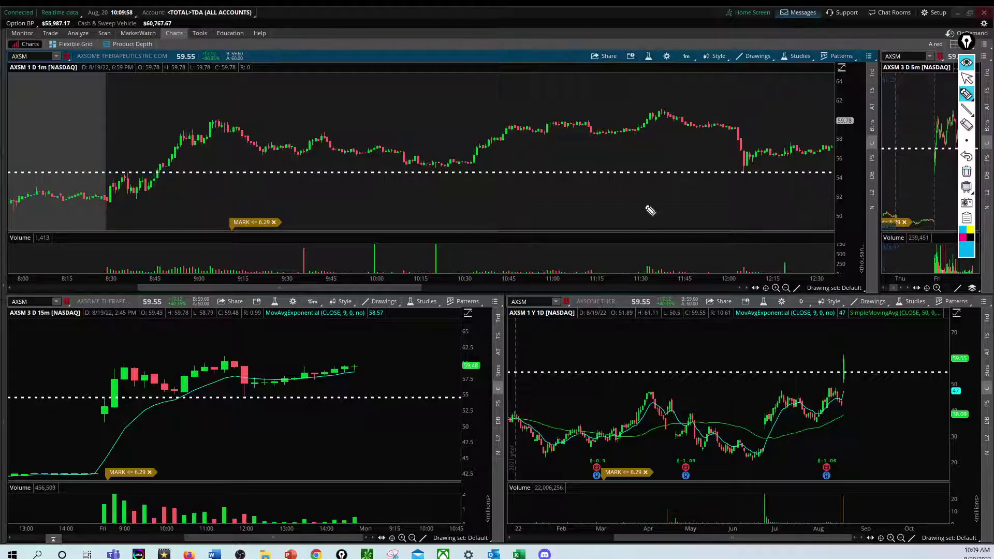
pyautogui.click(966, 78)
# Step: Clear the whole drawing set from every AXSM chart
pyautogui.rightClick(330, 205)
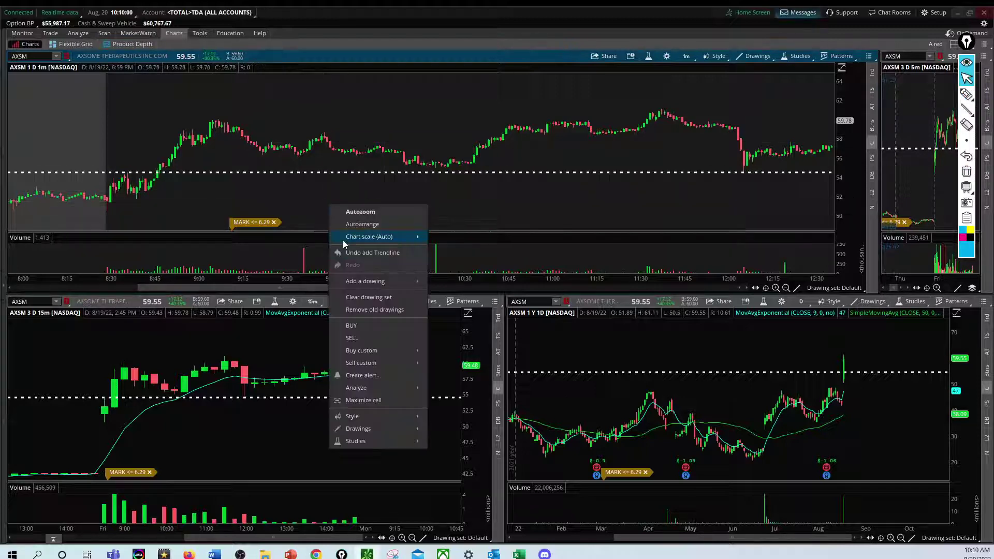
pyautogui.click(368, 297)
pyautogui.click(528, 59)
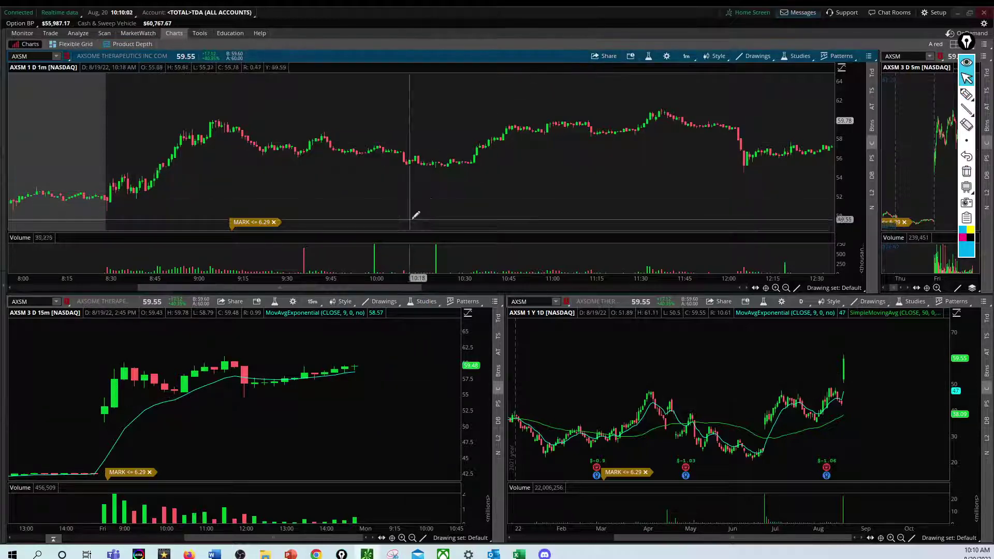
# Step: Highlight the 12:00 price drop and the 9:05–9:15 candles, then erase the marks
pyautogui.click(967, 97)
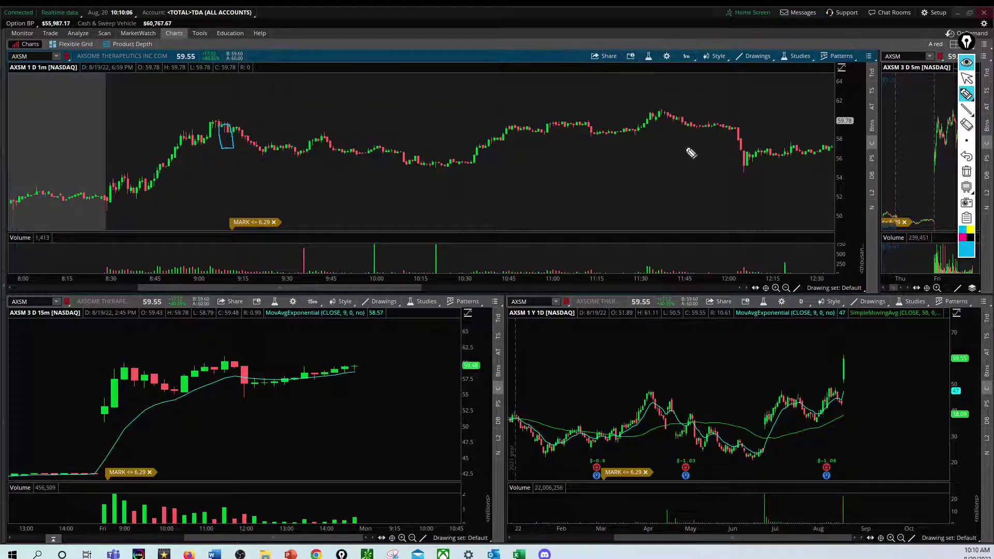
pyautogui.moveTo(736, 128)
pyautogui.mouseDown()
pyautogui.moveTo(730, 140)
pyautogui.moveTo(757, 155)
pyautogui.moveTo(737, 131)
pyautogui.mouseUp()
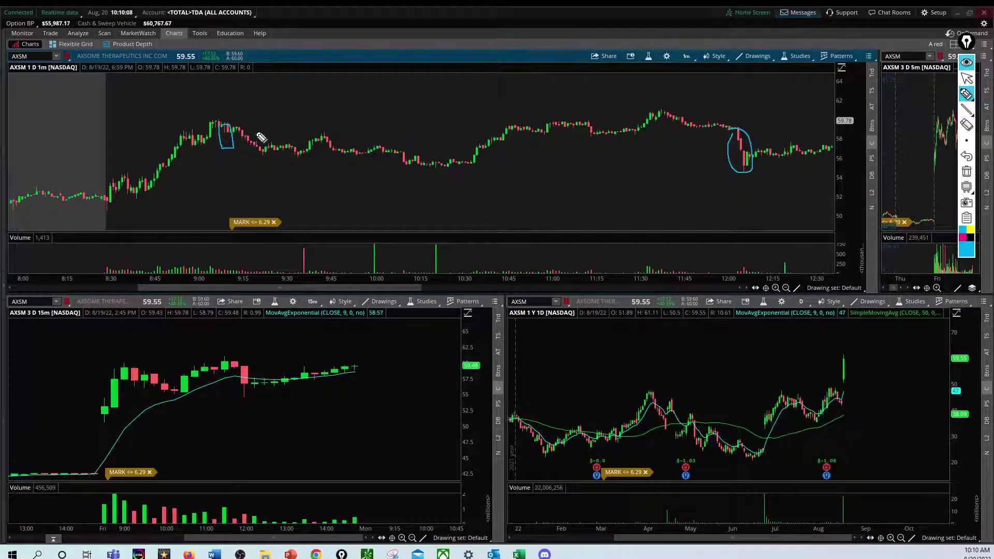
pyautogui.moveTo(261, 137)
pyautogui.mouseDown()
pyautogui.moveTo(255, 151)
pyautogui.moveTo(225, 127)
pyautogui.moveTo(236, 133)
pyautogui.mouseUp()
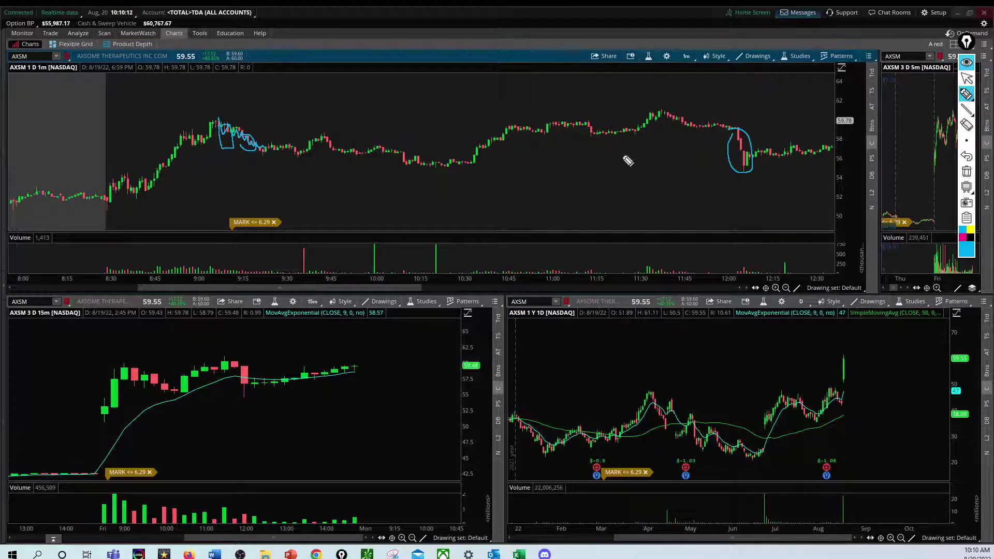
pyautogui.moveTo(719, 134)
pyautogui.mouseDown()
pyautogui.moveTo(750, 168)
pyautogui.moveTo(724, 176)
pyautogui.mouseUp()
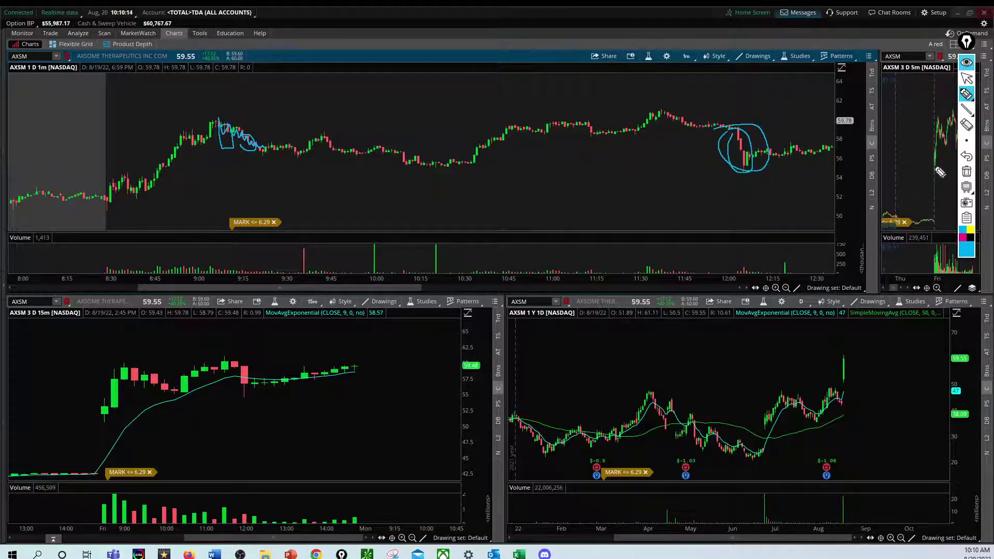
pyautogui.click(966, 171)
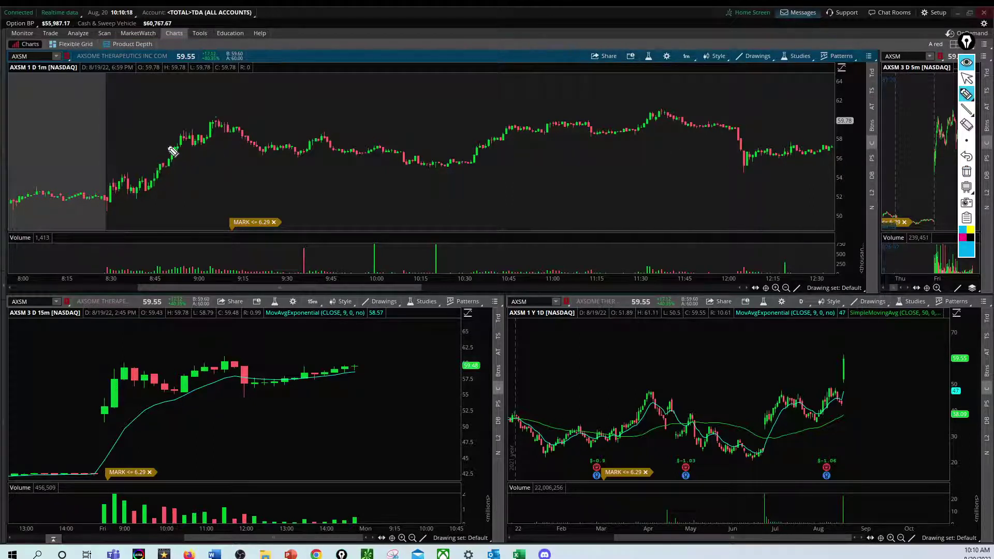
# Step: On the 1-minute chart, sketch a trendline down from the 9:00 peak, morning support, and 8:35 touch circle
pyautogui.moveTo(218, 121); pyautogui.dragTo(512, 166)
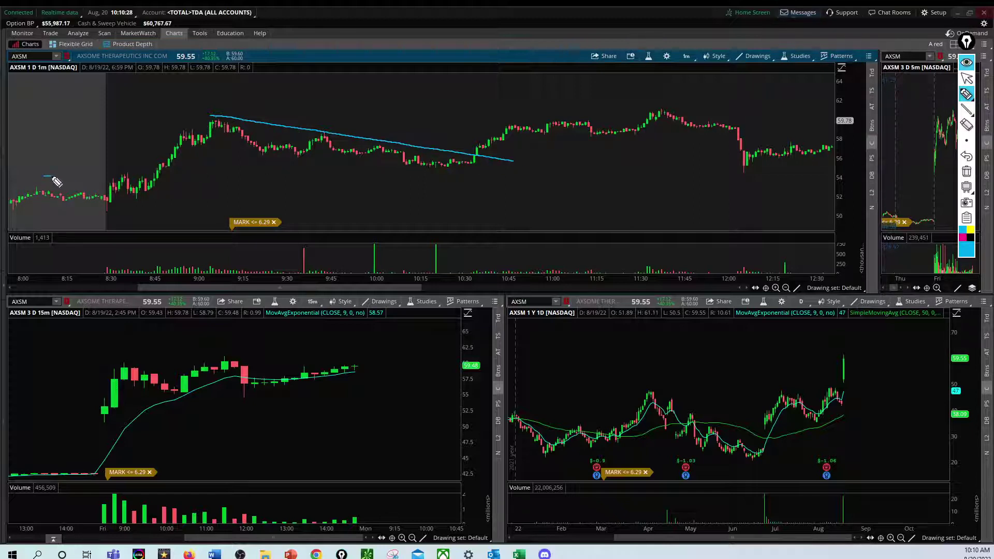
pyautogui.moveTo(106, 180); pyautogui.dragTo(545, 181)
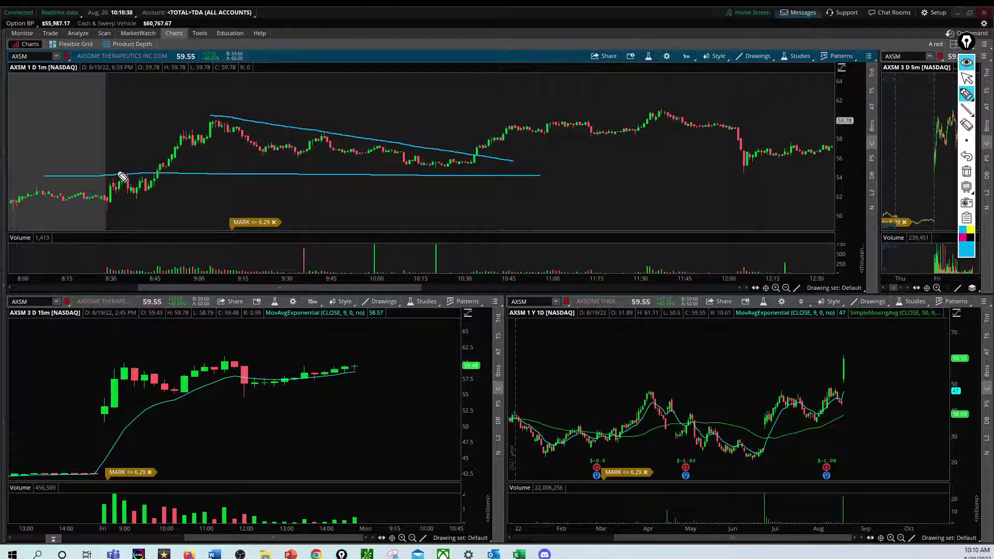
pyautogui.moveTo(123, 176); pyautogui.dragTo(141, 171)
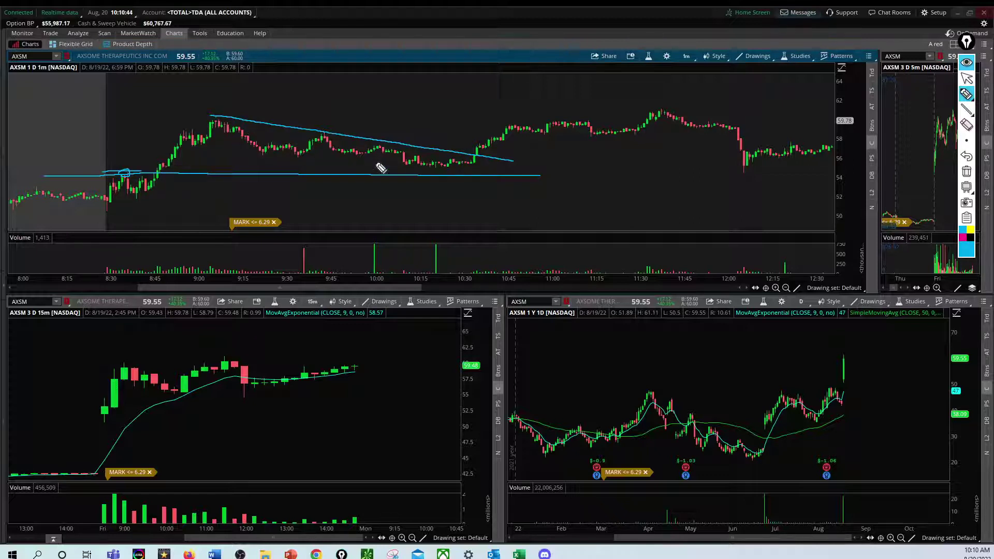
# Step: Add arrows on the 15-minute chart, retrace the falling trend, and loop the daily resistance
pyautogui.moveTo(179, 469)
pyautogui.mouseDown()
pyautogui.moveTo(157, 414)
pyautogui.moveTo(193, 430)
pyautogui.moveTo(191, 404)
pyautogui.mouseUp()
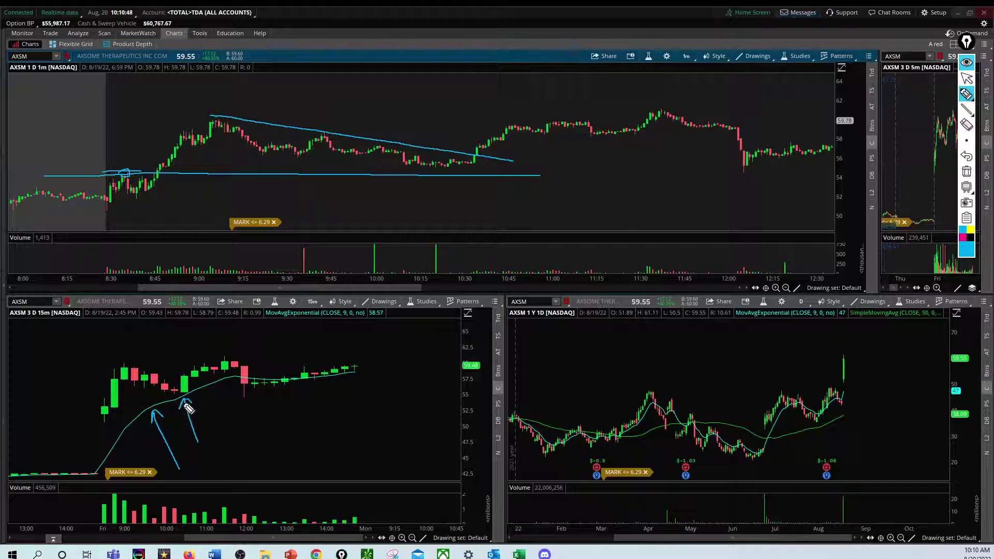
pyautogui.moveTo(122, 372)
pyautogui.mouseDown()
pyautogui.moveTo(176, 401)
pyautogui.moveTo(172, 392)
pyautogui.moveTo(175, 406)
pyautogui.mouseUp()
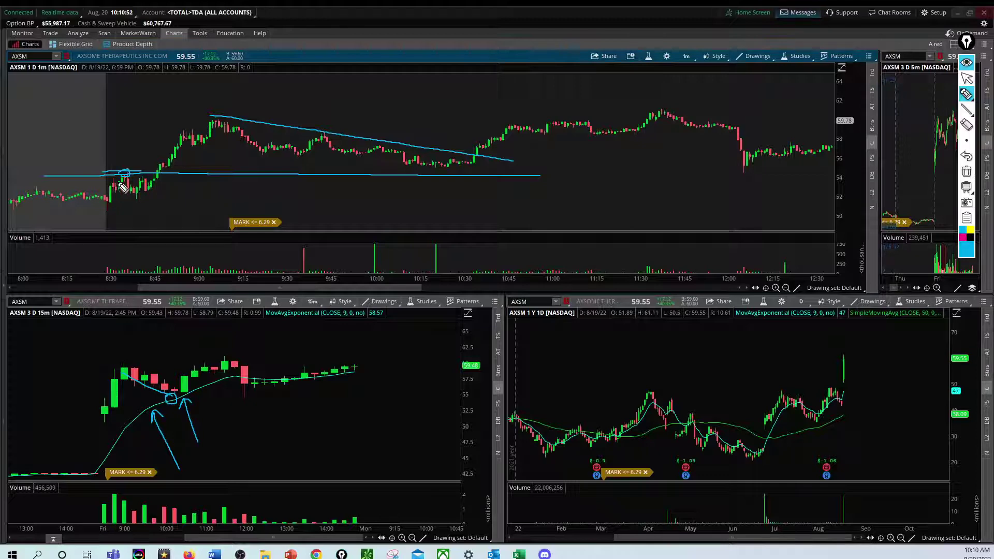
pyautogui.moveTo(123, 187)
pyautogui.mouseDown()
pyautogui.moveTo(113, 177)
pyautogui.moveTo(132, 174)
pyautogui.moveTo(118, 176)
pyautogui.mouseUp()
pyautogui.moveTo(217, 122); pyautogui.dragTo(456, 156)
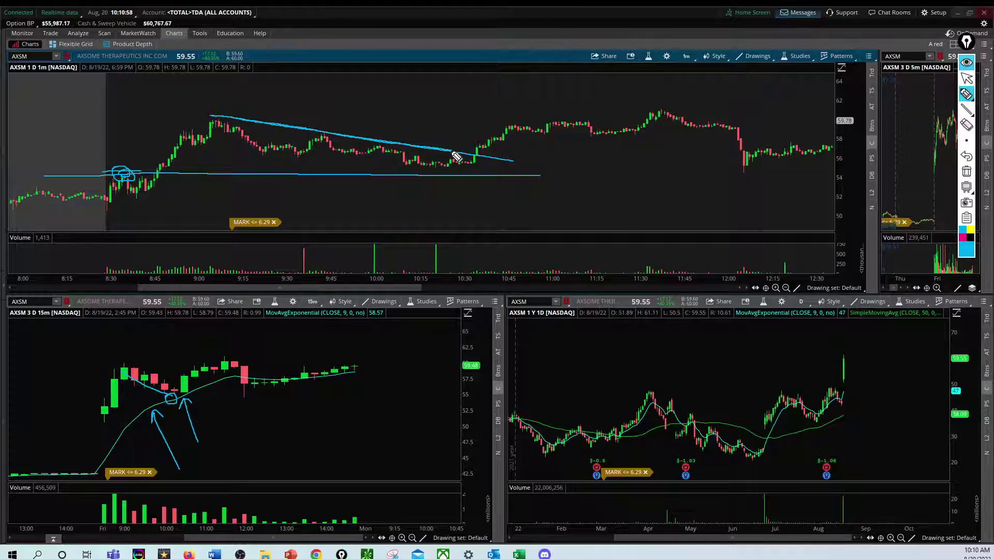
pyautogui.moveTo(614, 349)
pyautogui.mouseDown()
pyautogui.moveTo(735, 348)
pyautogui.moveTo(773, 389)
pyautogui.moveTo(578, 381)
pyautogui.moveTo(616, 391)
pyautogui.moveTo(904, 389)
pyautogui.mouseUp()
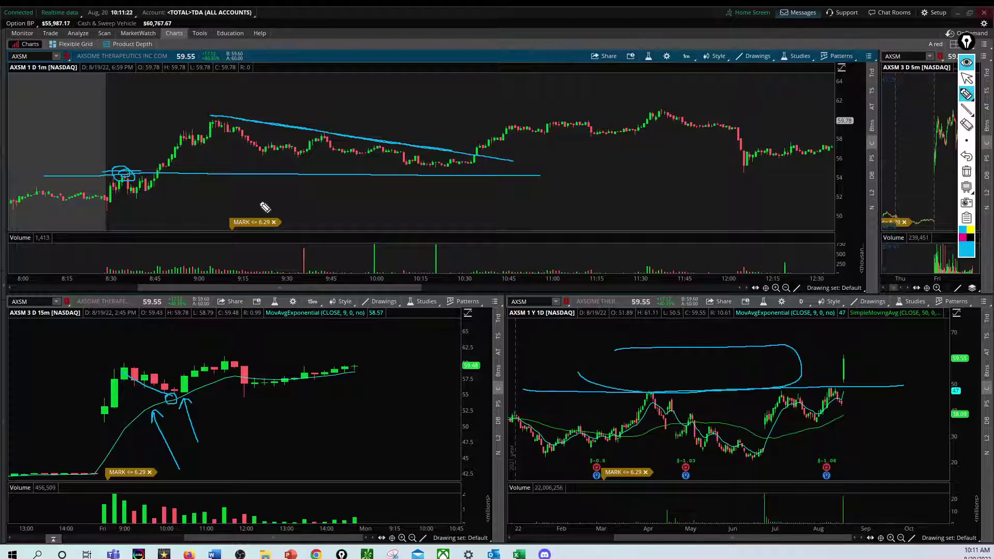
# Step: Clear the freehand marks and place a horizontal price level at 54.48
pyautogui.click(966, 171)
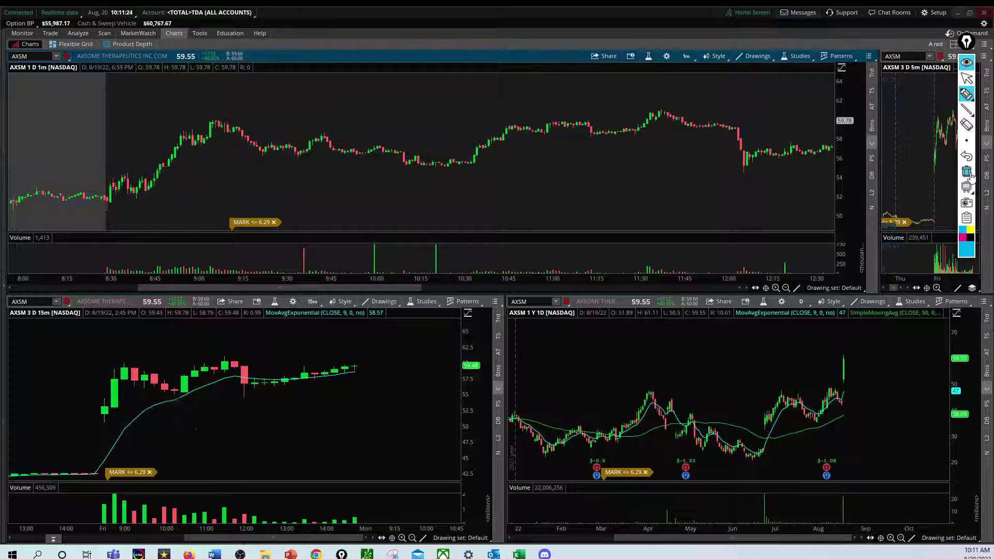
pyautogui.click(967, 78)
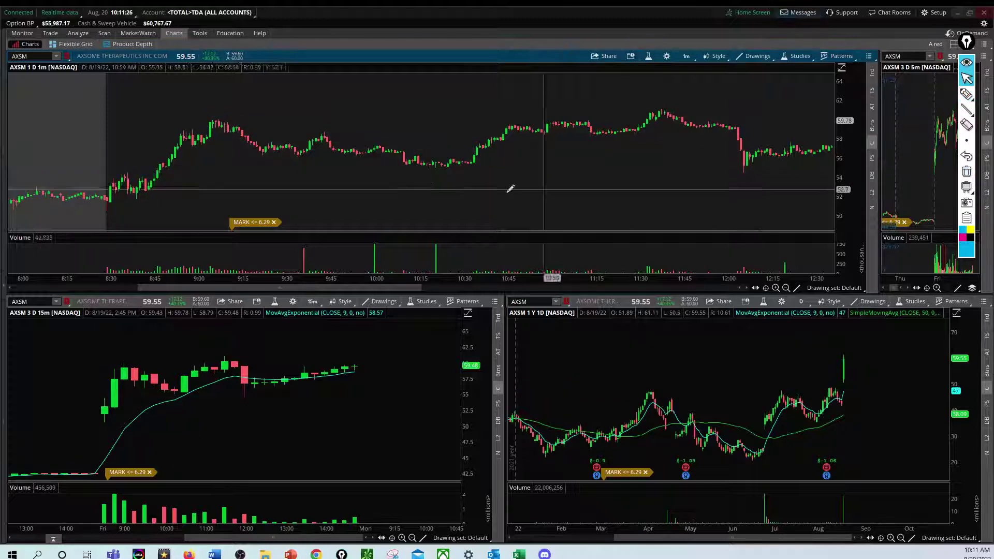
pyautogui.middleClick(421, 176)
pyautogui.click(448, 207)
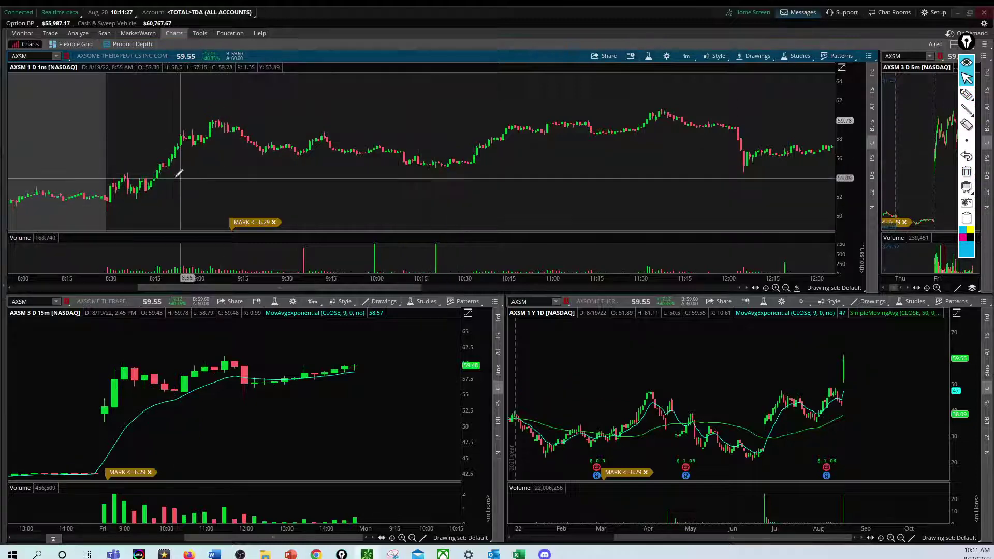
pyautogui.click(57, 172)
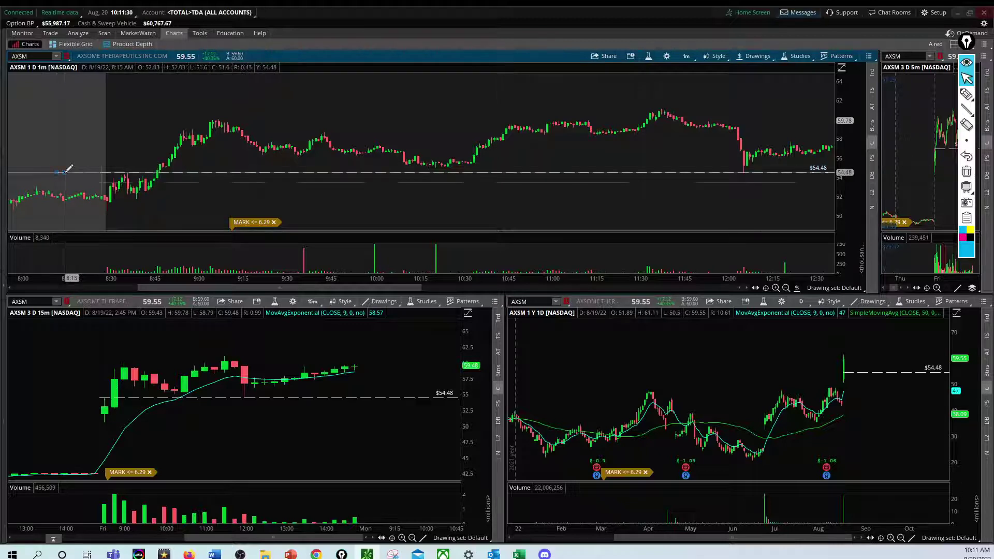
# Step: Sketch an arrow to the 54.48 level and circle the 10:15–10:30 candles, then clear them
pyautogui.click(967, 94)
pyautogui.click(736, 231)
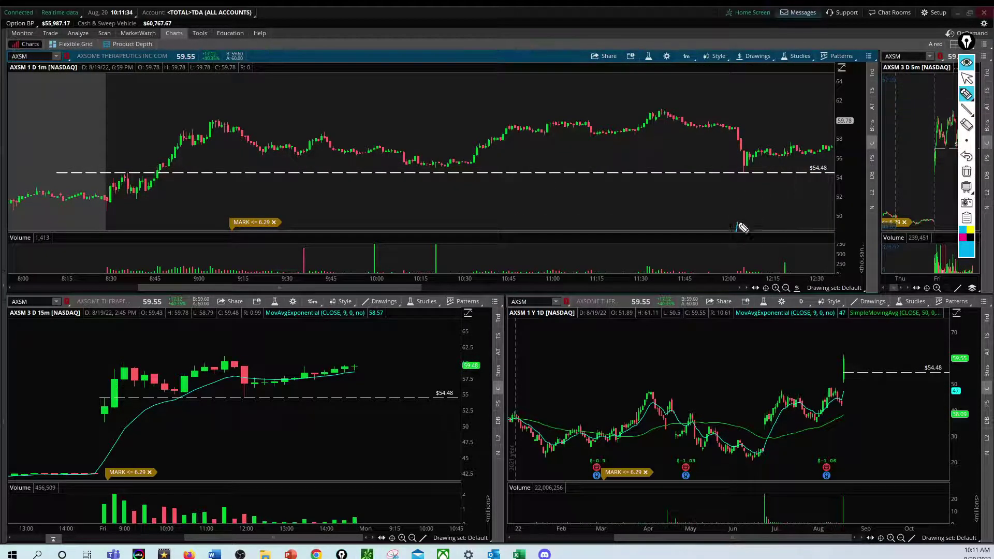
pyautogui.click(745, 177)
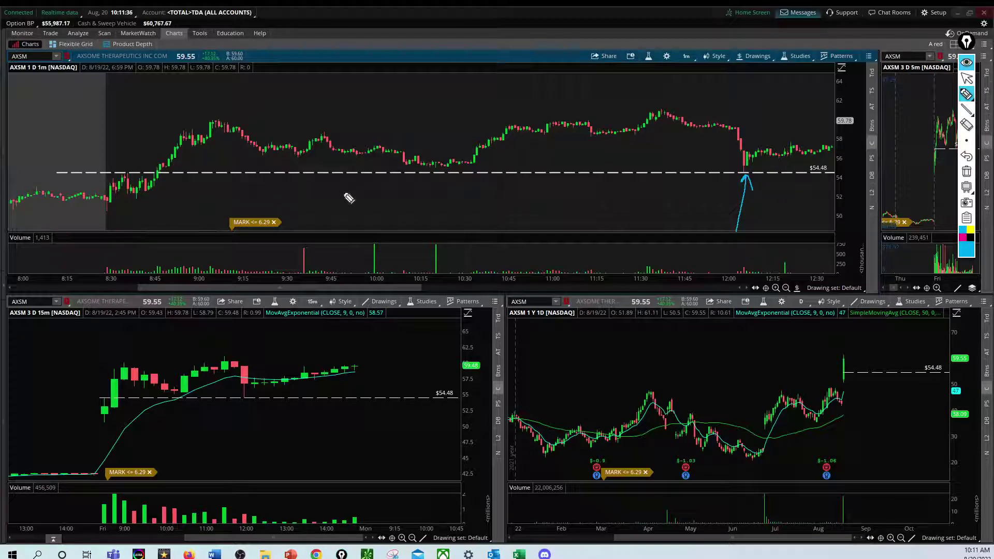
pyautogui.moveTo(409, 171)
pyautogui.mouseDown()
pyautogui.moveTo(462, 164)
pyautogui.moveTo(468, 174)
pyautogui.moveTo(388, 169)
pyautogui.moveTo(477, 173)
pyautogui.moveTo(437, 175)
pyautogui.moveTo(466, 171)
pyautogui.moveTo(474, 154)
pyautogui.mouseUp()
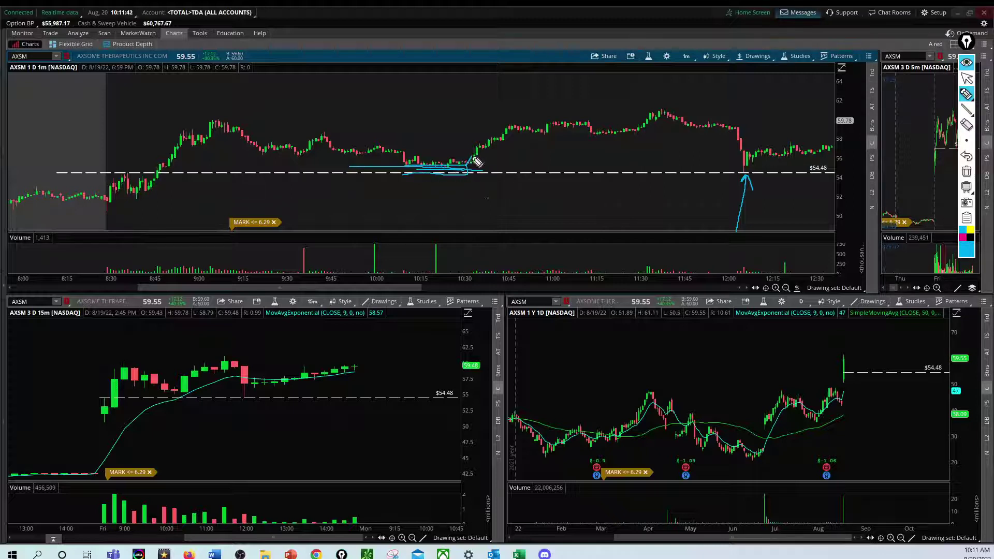
pyautogui.click(966, 173)
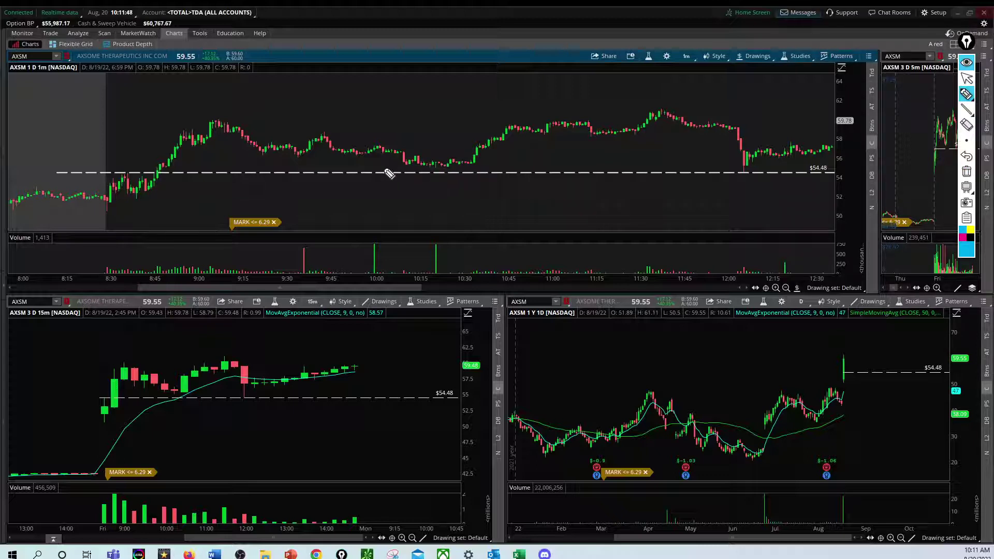
# Step: Freehand lines along 54.48 and below the early bars, circle the breakout candles, then clear all strokes
pyautogui.moveTo(327, 177); pyautogui.dragTo(324, 181)
pyautogui.moveTo(110, 200)
pyautogui.mouseDown()
pyautogui.moveTo(356, 210)
pyautogui.moveTo(484, 200)
pyautogui.mouseUp()
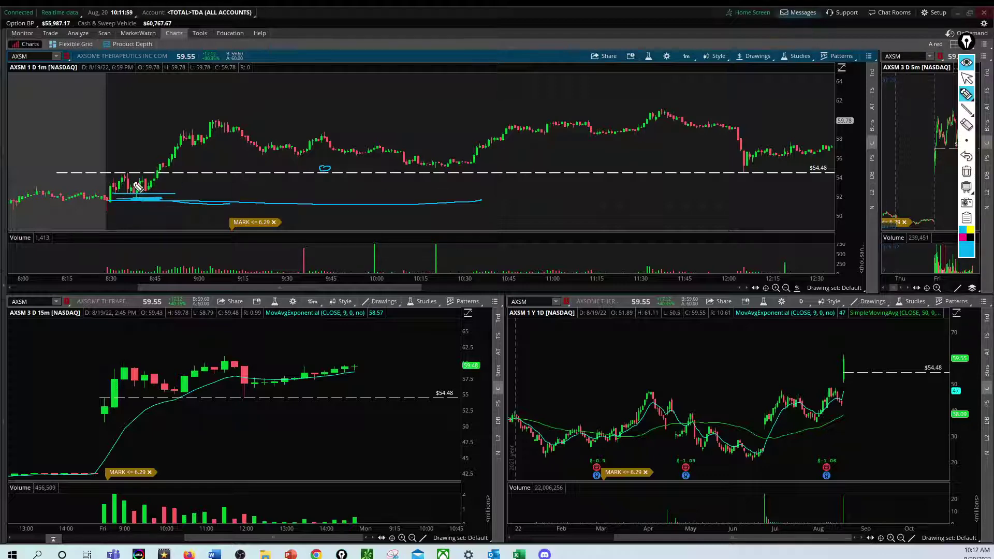
pyautogui.moveTo(162, 195); pyautogui.dragTo(219, 193)
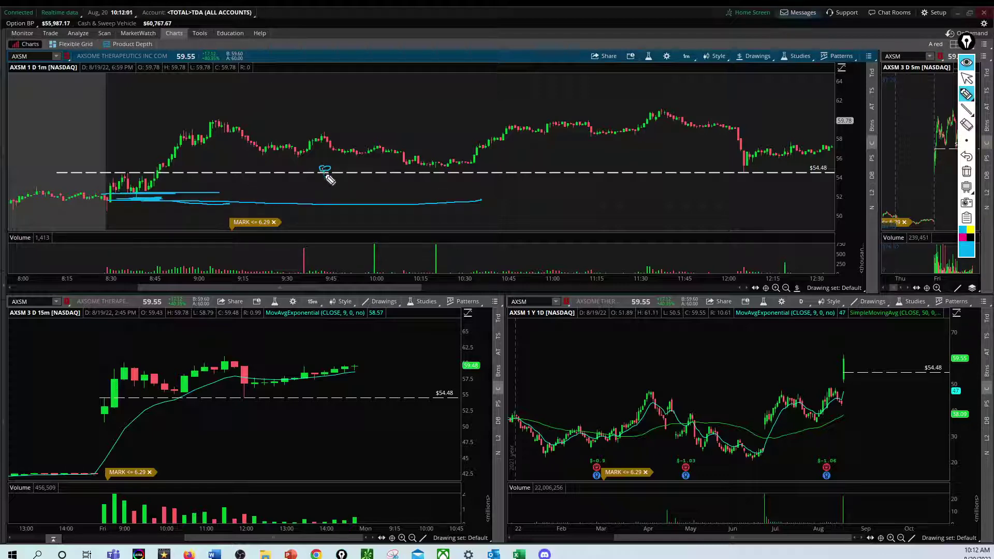
pyautogui.moveTo(325, 174)
pyautogui.mouseDown()
pyautogui.moveTo(384, 174)
pyautogui.moveTo(417, 198)
pyautogui.mouseUp()
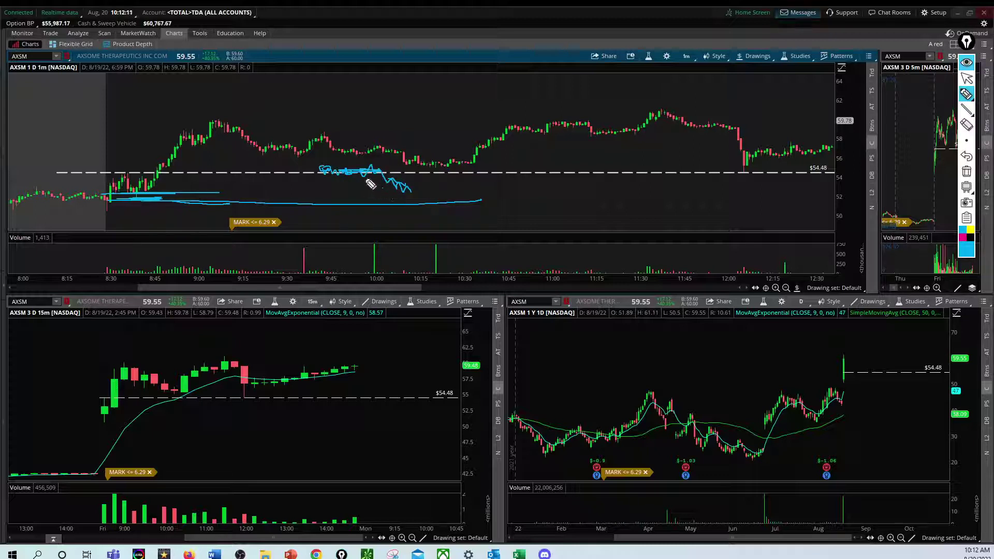
pyautogui.moveTo(103, 200); pyautogui.dragTo(420, 199)
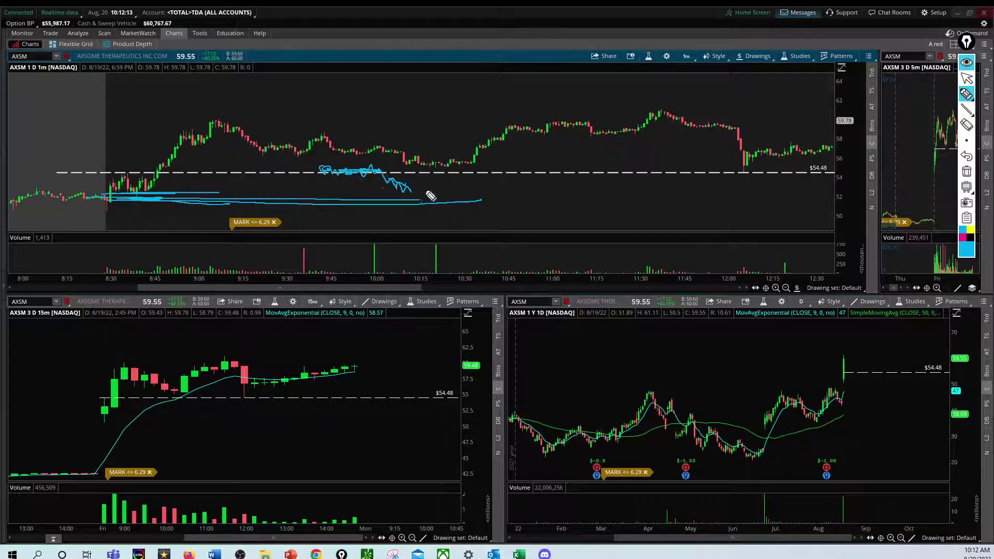
pyautogui.moveTo(455, 170)
pyautogui.mouseDown()
pyautogui.moveTo(472, 76)
pyautogui.moveTo(463, 161)
pyautogui.mouseUp()
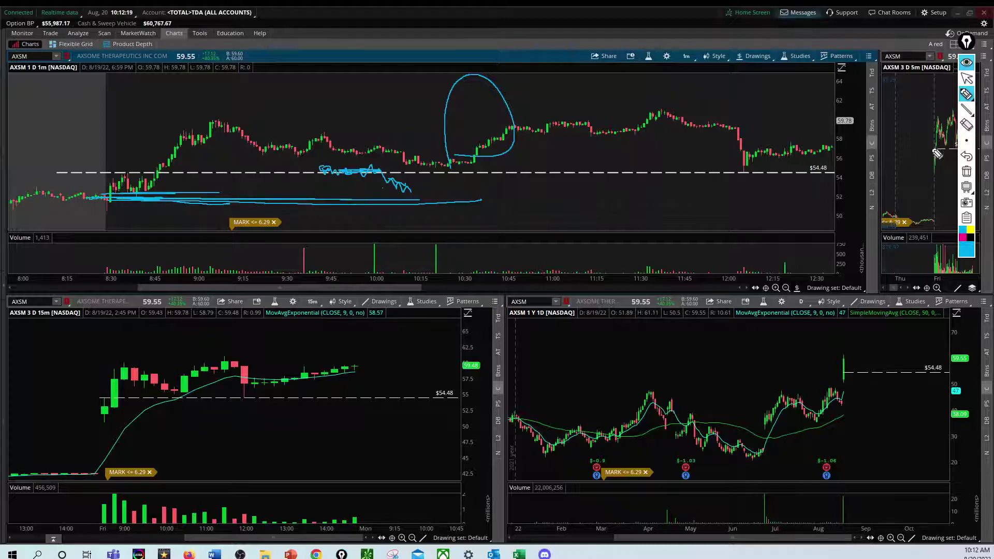
pyautogui.click(966, 171)
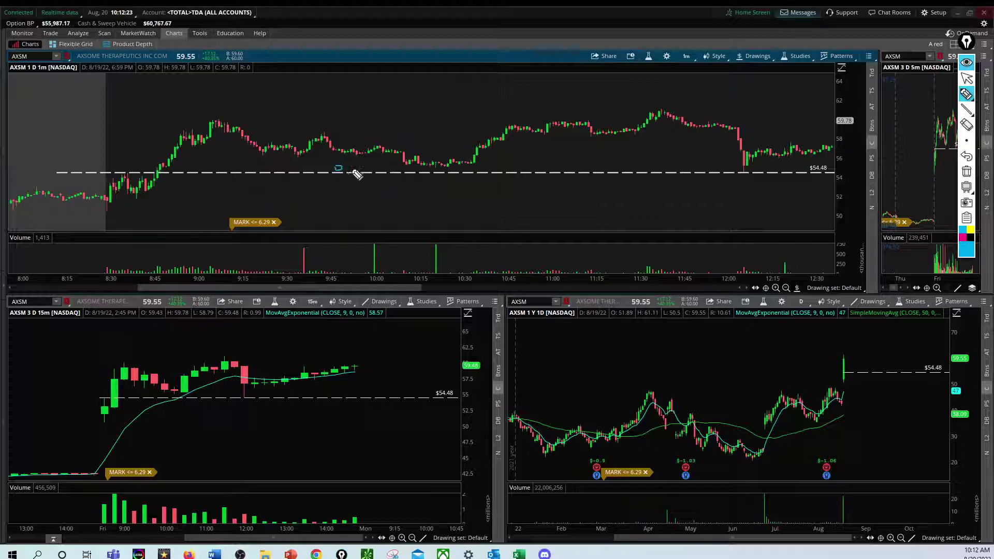
pyautogui.click(967, 157)
# Step: Add a price level at 51.68 and start a trendline at the 9:44 bar
pyautogui.click(199, 198)
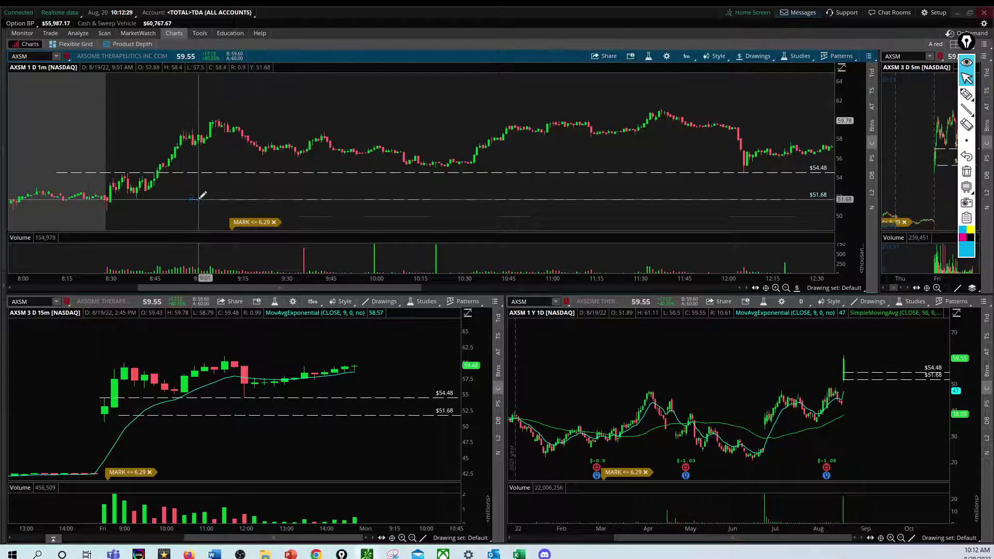
pyautogui.middleClick(329, 218)
pyautogui.click(339, 247)
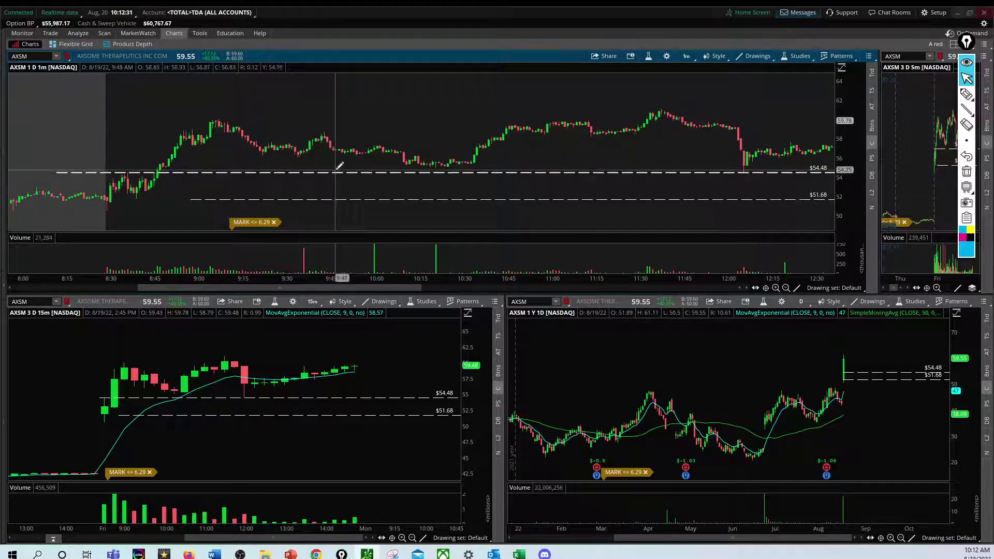
pyautogui.click(325, 169)
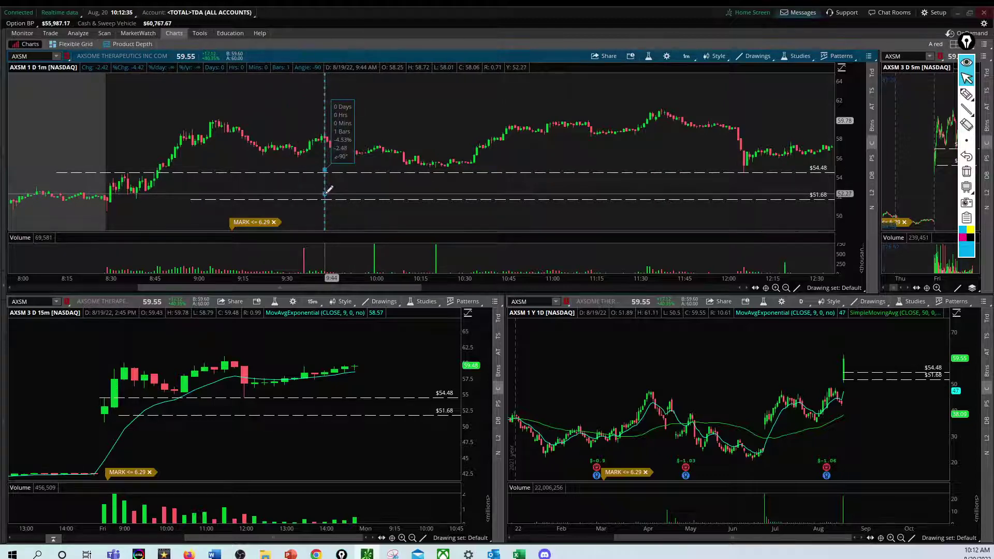
pyautogui.rightClick(326, 168)
# Step: Place a buy bracket order with $2.50 offsets from the chart menu
pyautogui.moveTo(373, 319)
pyautogui.moveTo(497, 373)
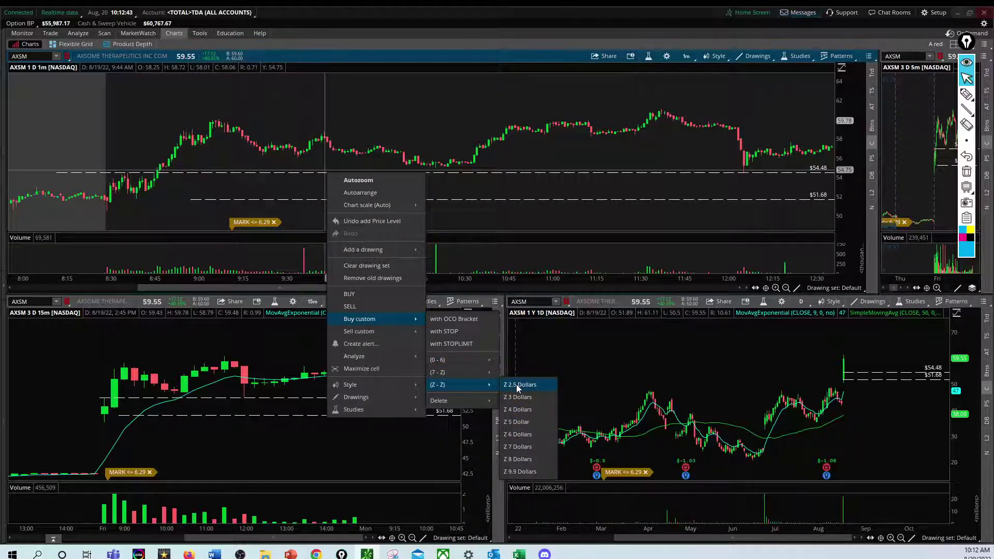
pyautogui.click(517, 384)
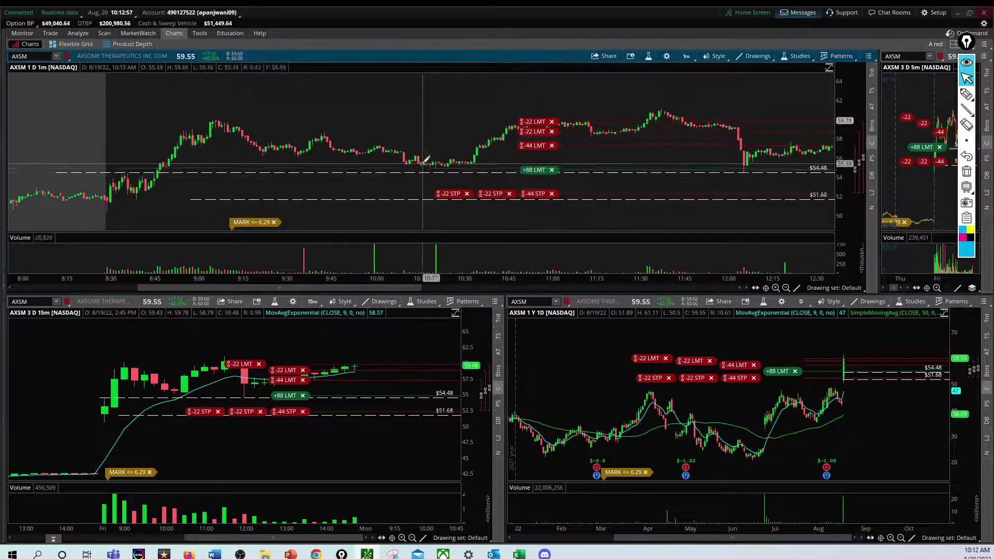
# Step: Sketch a freehand line up-right from the circle, then clear it
pyautogui.click(966, 94)
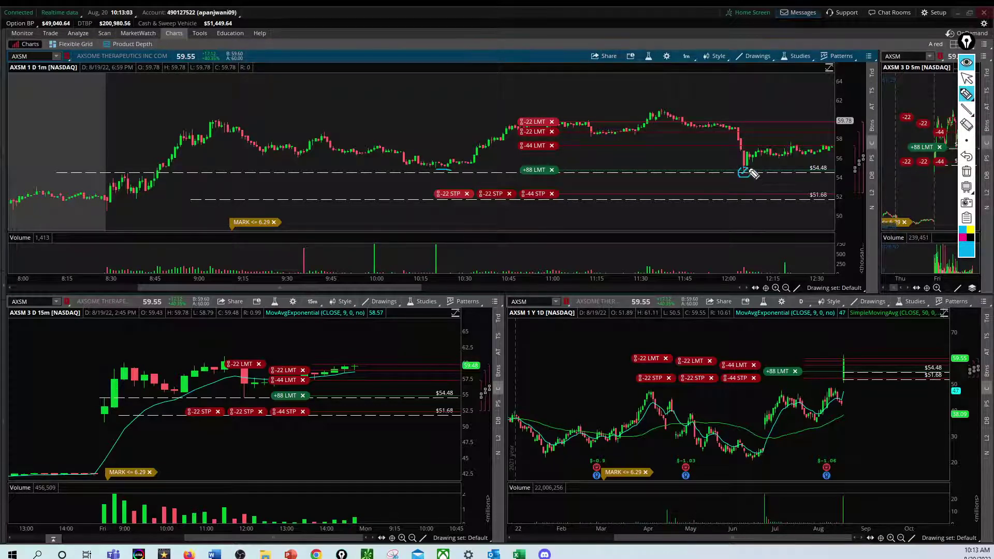
pyautogui.moveTo(749, 171); pyautogui.dragTo(796, 131)
pyautogui.click(966, 171)
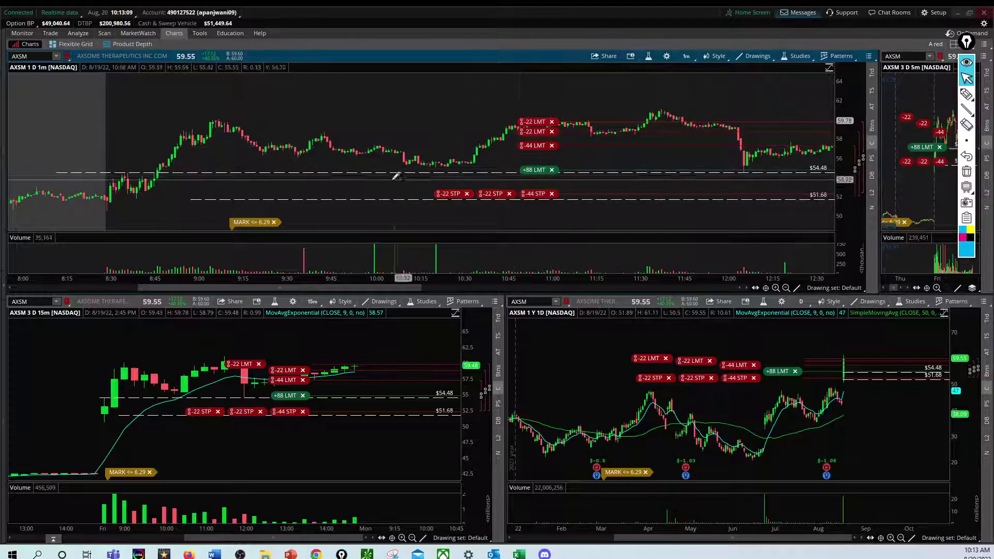
# Step: Place a second buy bracket with $2 offsets at 54.48, then cancel both working buy orders
pyautogui.rightClick(339, 173)
pyautogui.moveTo(370, 345)
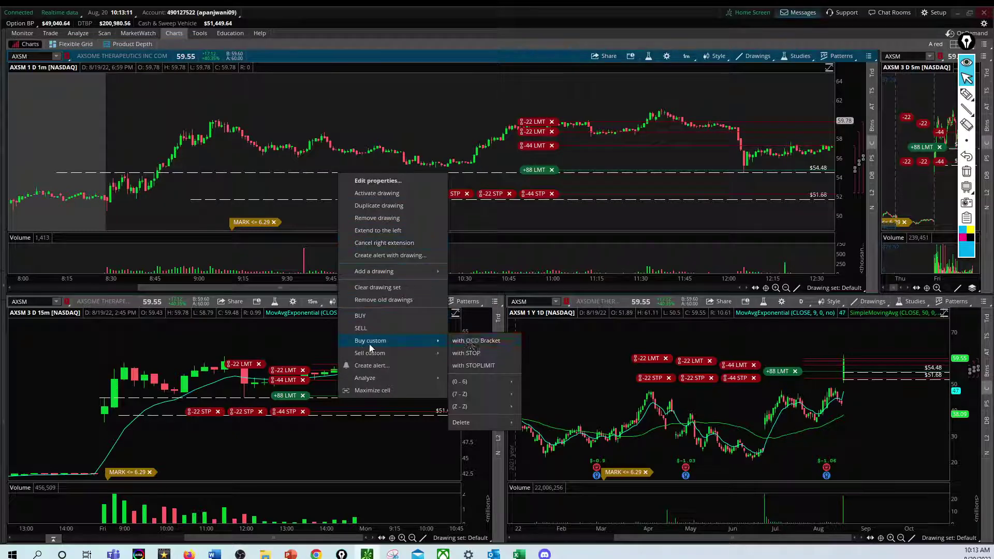
pyautogui.moveTo(492, 397)
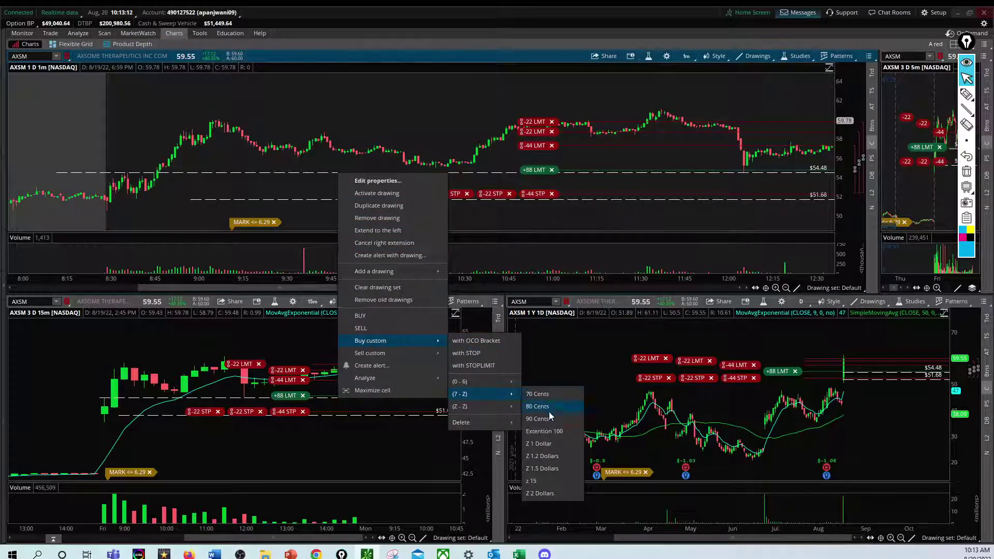
pyautogui.click(541, 492)
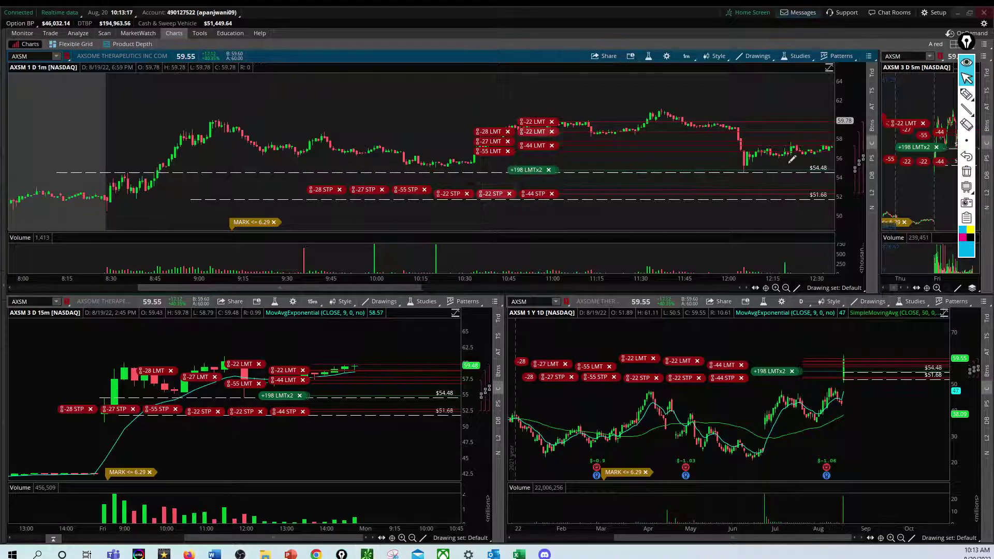
pyautogui.click(550, 170)
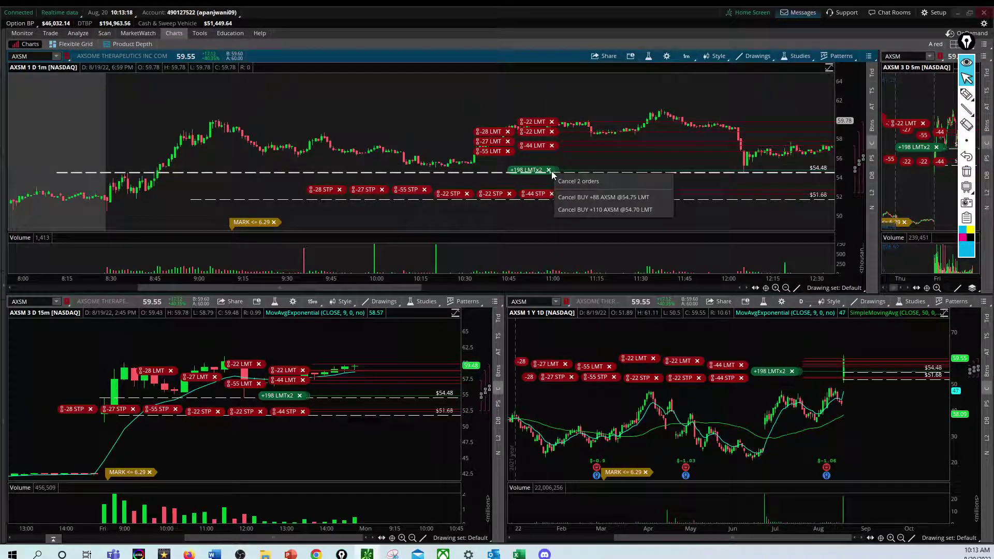
pyautogui.click(578, 181)
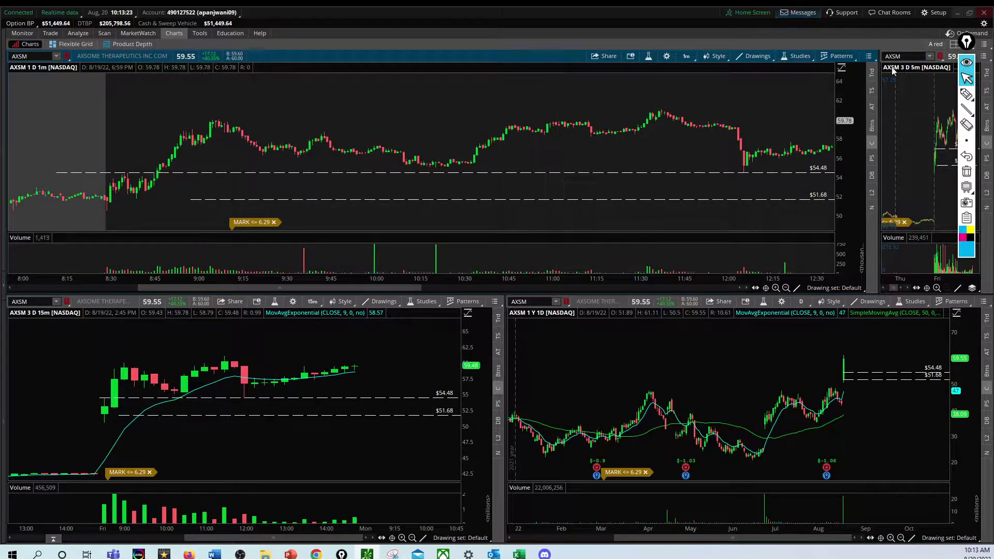
# Step: Try the line drawing tools with a short mark on the 15-minute chart
pyautogui.click(965, 94)
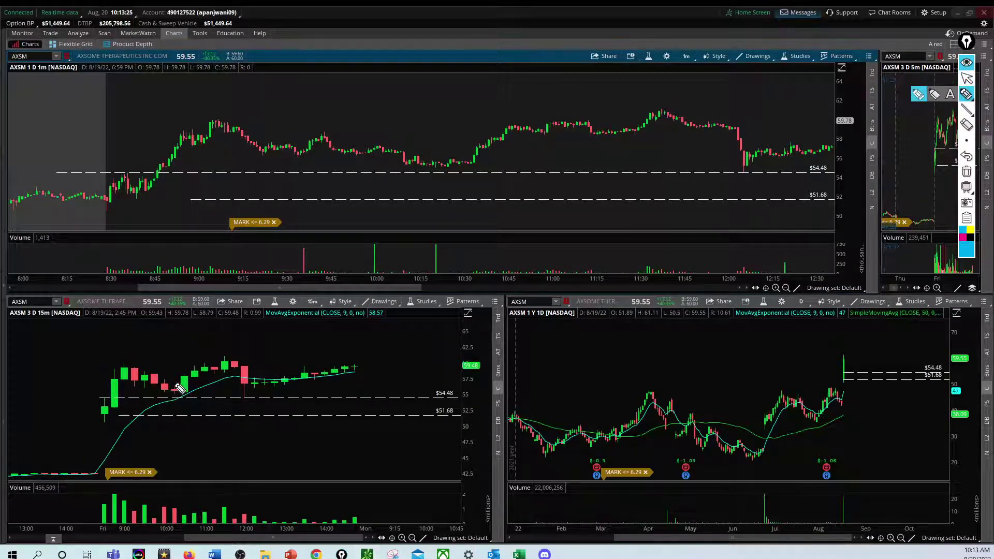
pyautogui.moveTo(173, 393); pyautogui.dragTo(181, 393)
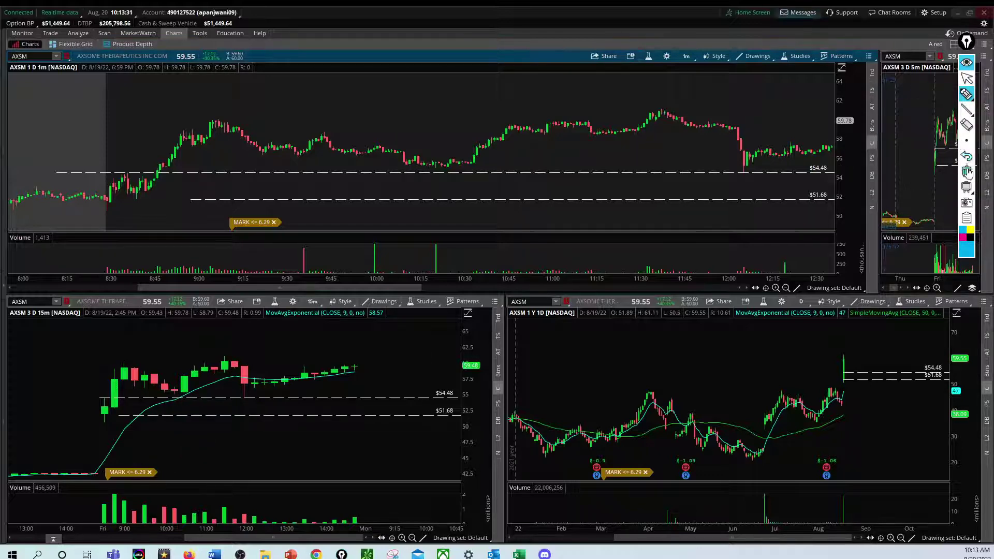
pyautogui.click(971, 113)
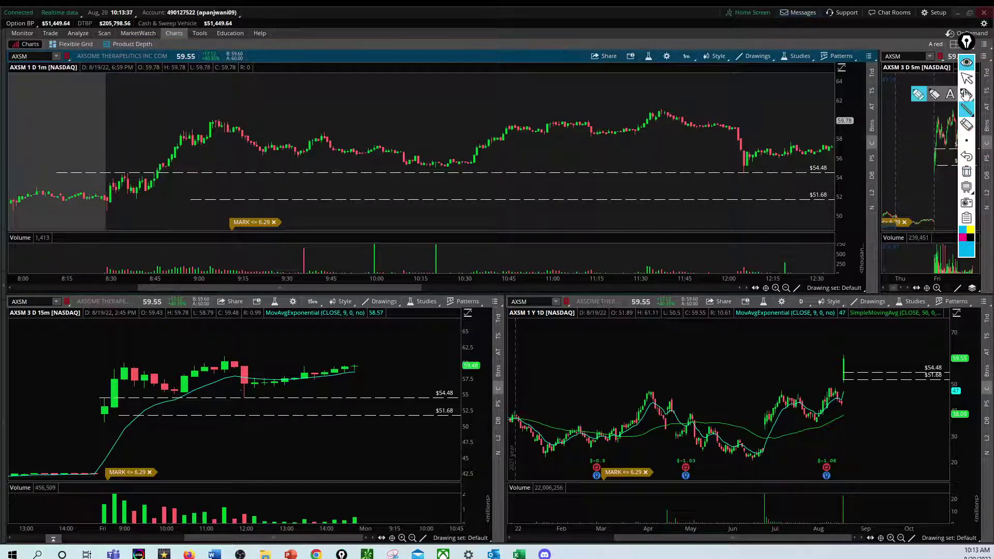
pyautogui.click(966, 78)
# Step: Add a horizontal price level at $56.26 from the chart's drawing palette
pyautogui.middleClick(195, 383)
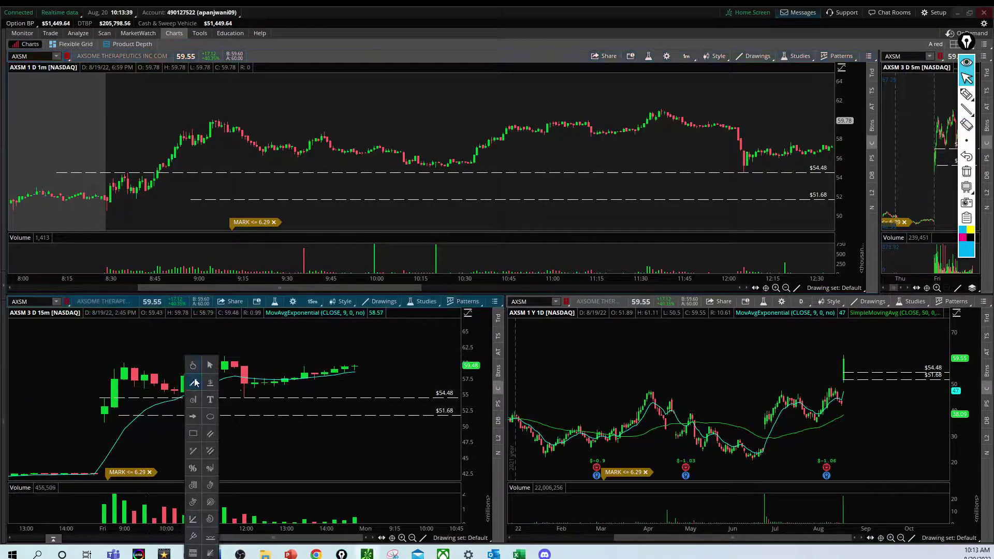
pyautogui.click(210, 383)
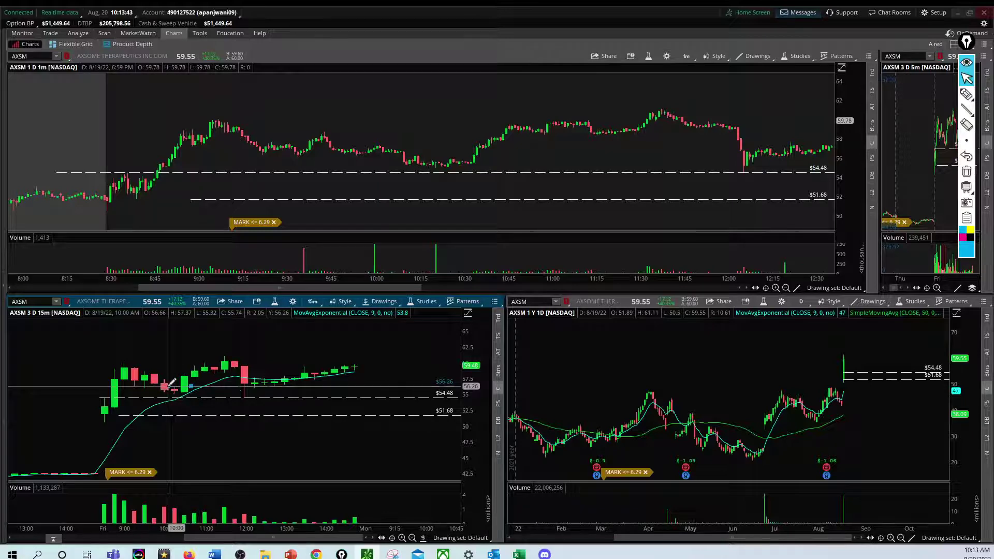
pyautogui.click(171, 386)
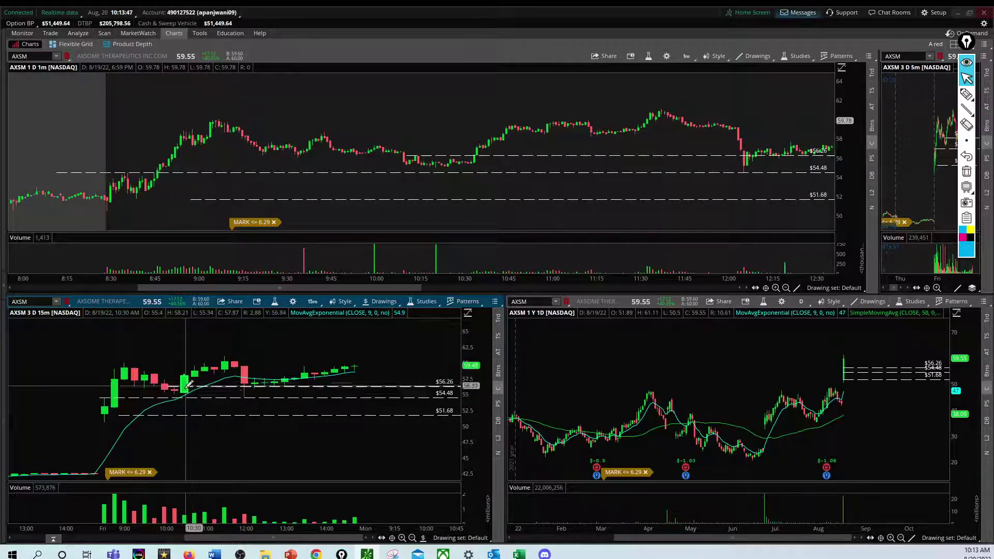
# Step: Draw a cyan freehand stroke along the rise after 10:30
pyautogui.click(464, 150)
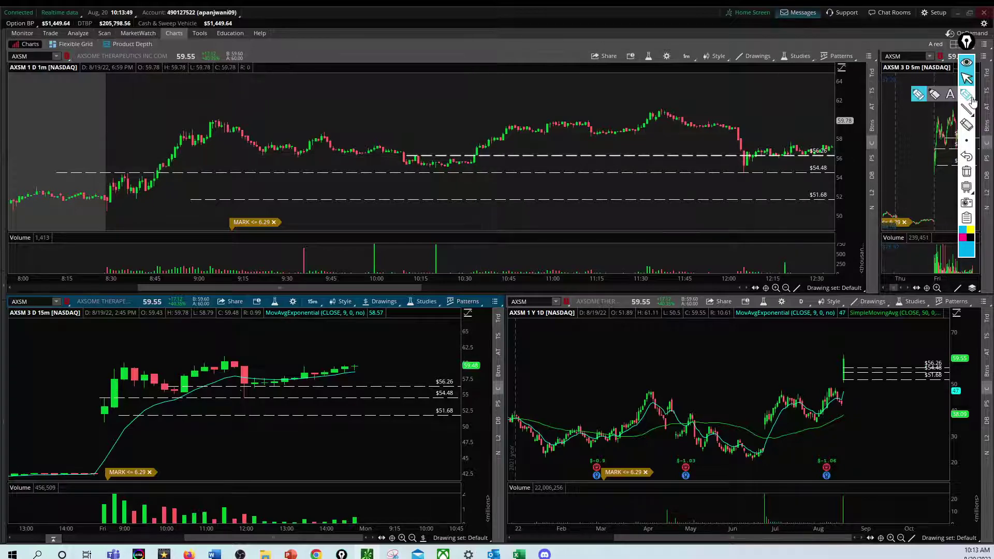
pyautogui.moveTo(464, 150)
pyautogui.mouseDown()
pyautogui.moveTo(474, 157)
pyautogui.moveTo(656, 114)
pyautogui.mouseUp()
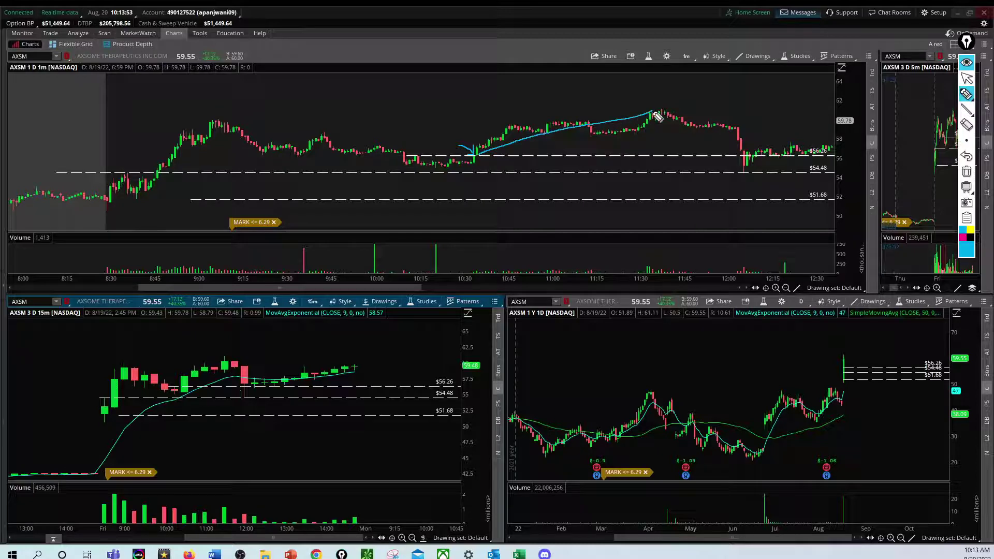
pyautogui.click(967, 78)
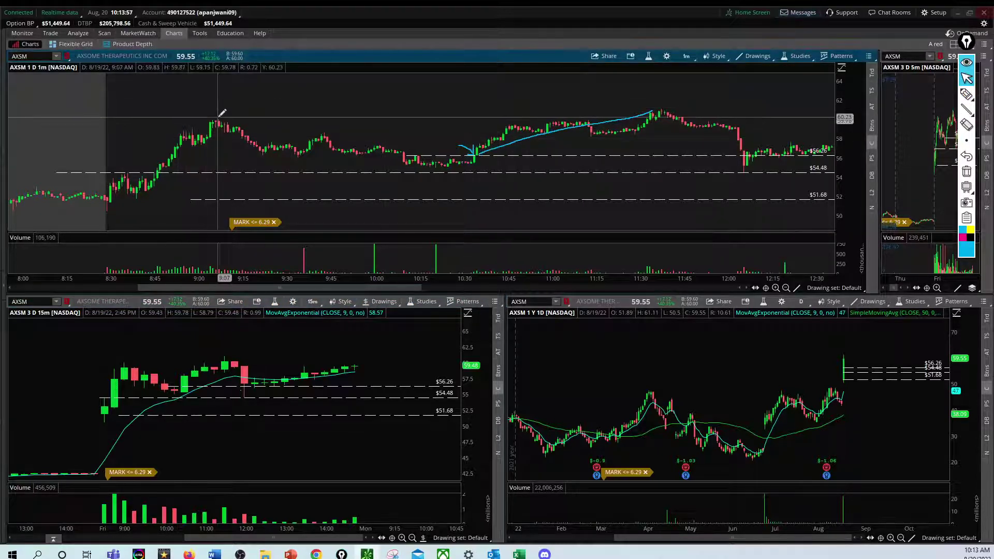
# Step: Draw a descending trendline from the 9:05 high and delete the cyan freehand stroke
pyautogui.moveTo(214, 119); pyautogui.dragTo(402, 143)
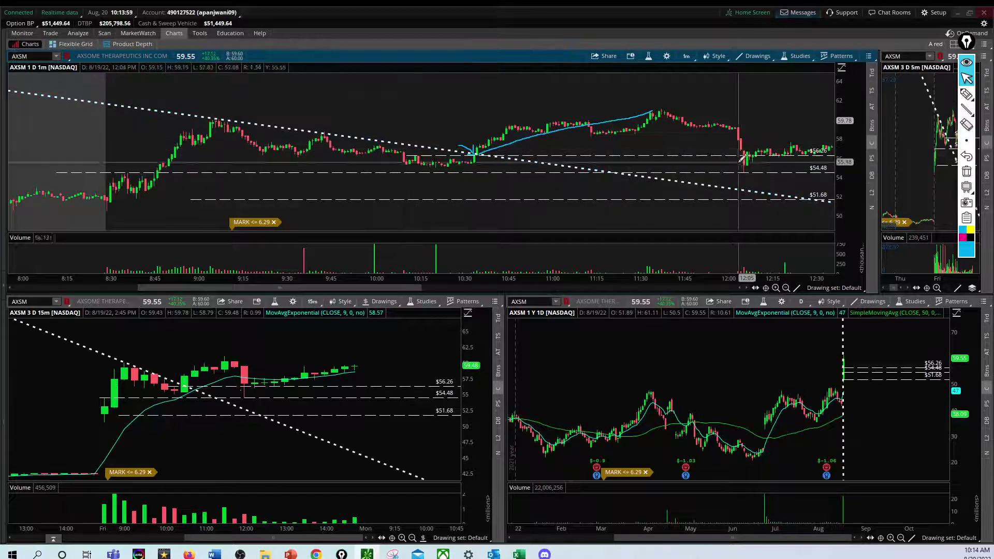
pyautogui.click(465, 156)
pyautogui.press('Delete')
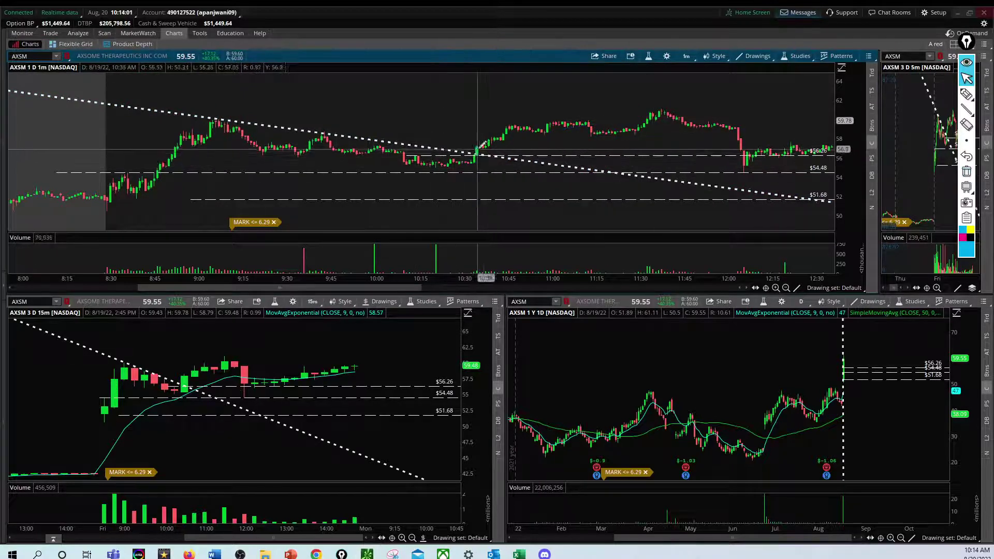
# Step: Scribble and erase a freehand mark along the 10:15–10:30 lows, then add a $59.96 level
pyautogui.click(966, 94)
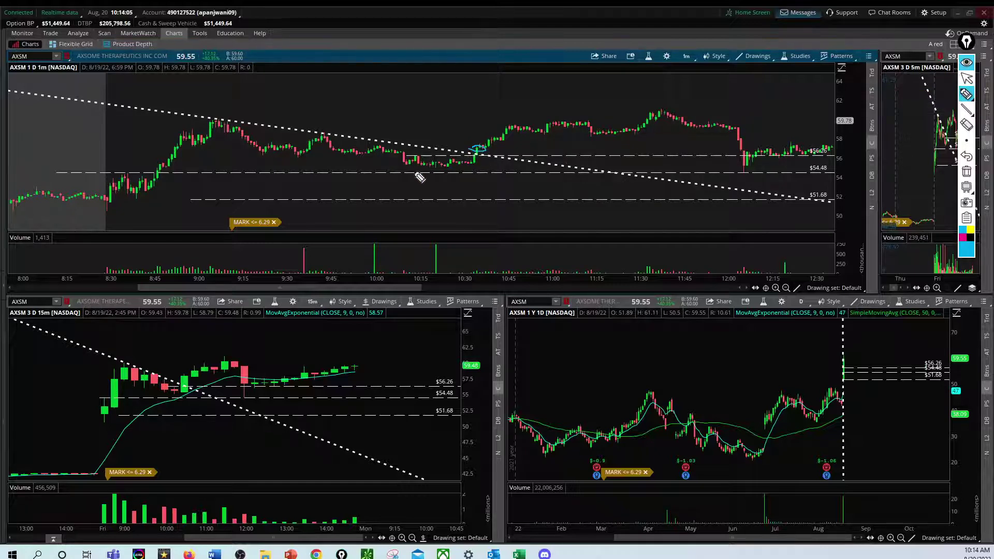
pyautogui.moveTo(435, 170); pyautogui.dragTo(485, 170)
pyautogui.click(967, 172)
pyautogui.click(966, 77)
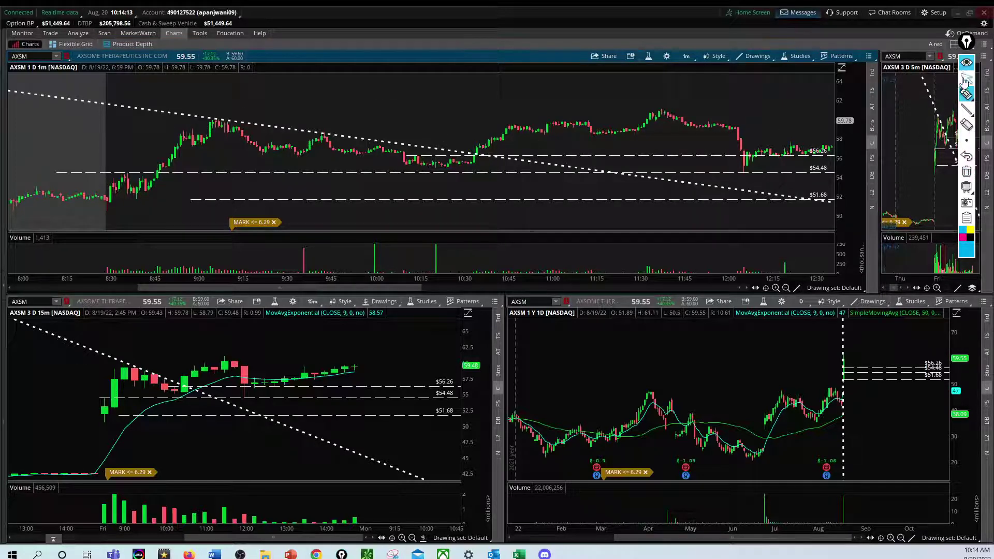
pyautogui.click(161, 119)
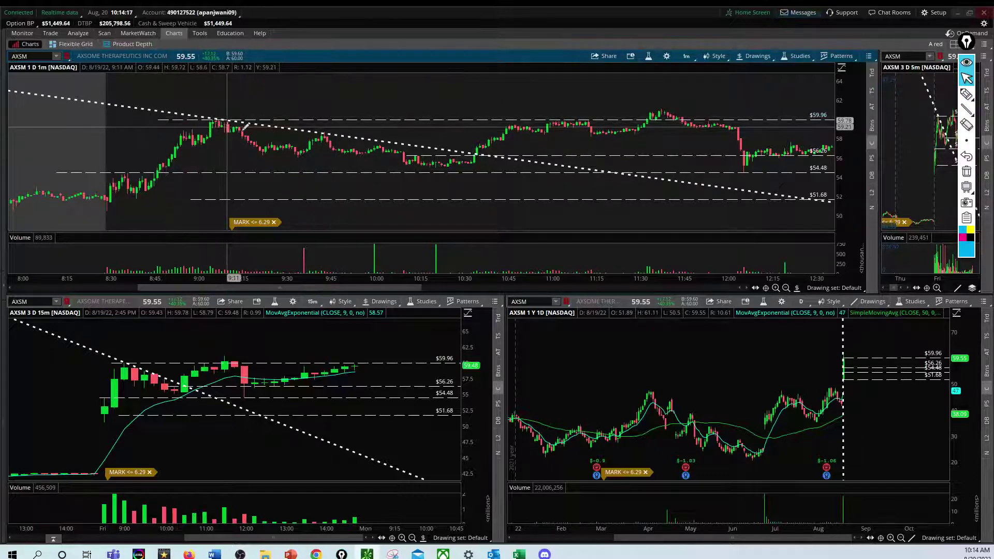
pyautogui.click(966, 94)
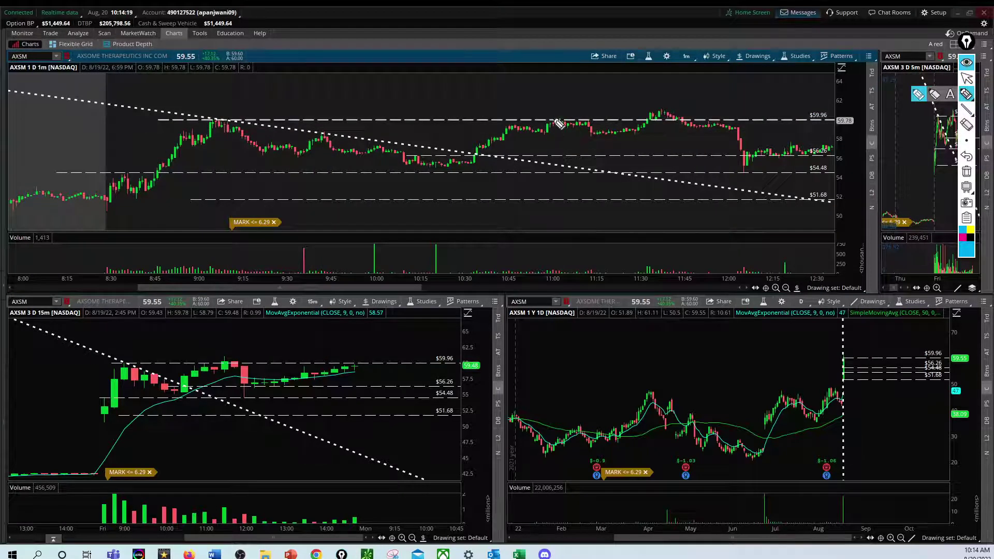
pyautogui.moveTo(559, 124)
pyautogui.mouseDown()
pyautogui.moveTo(582, 129)
pyautogui.moveTo(546, 120)
pyautogui.mouseUp()
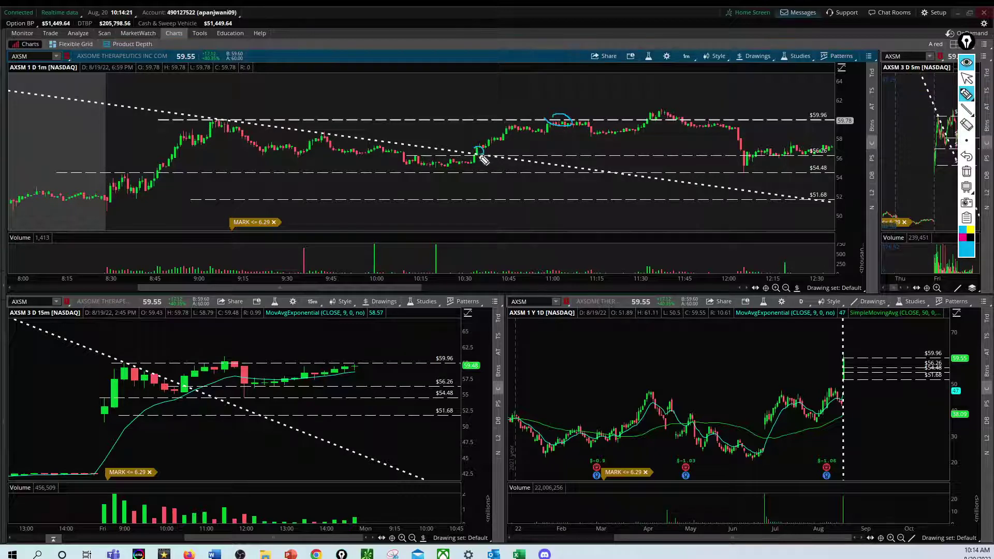
pyautogui.moveTo(481, 156)
pyautogui.mouseDown()
pyautogui.moveTo(451, 171)
pyautogui.moveTo(486, 166)
pyautogui.moveTo(562, 125)
pyautogui.mouseUp()
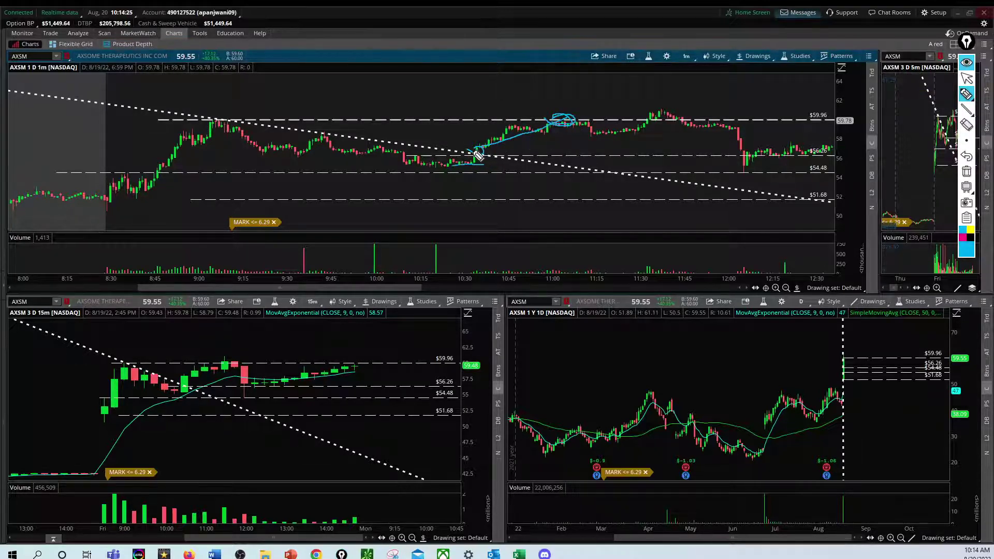
pyautogui.moveTo(477, 155)
pyautogui.mouseDown()
pyautogui.moveTo(471, 127)
pyautogui.moveTo(490, 161)
pyautogui.mouseUp()
pyautogui.moveTo(488, 122); pyautogui.dragTo(501, 89)
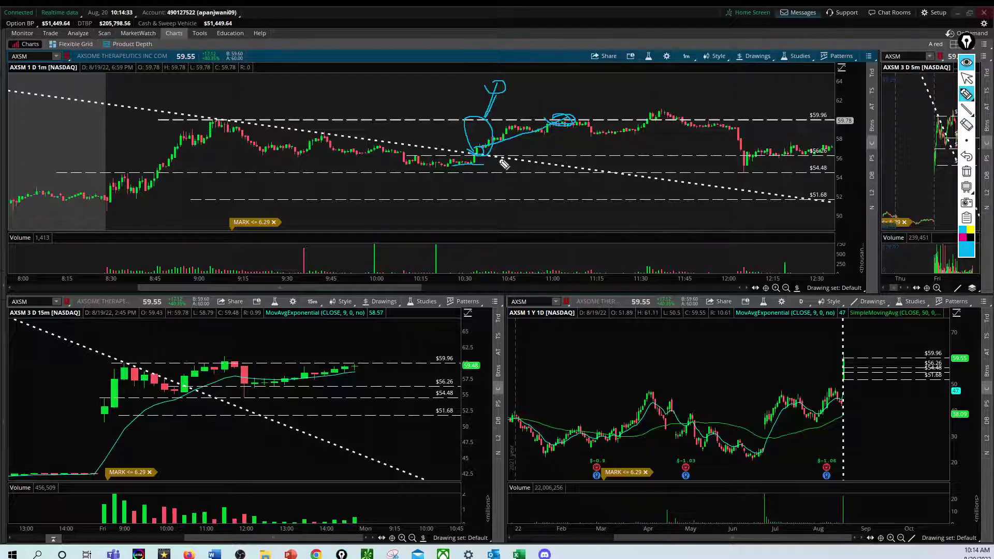
pyautogui.moveTo(452, 171); pyautogui.dragTo(747, 170)
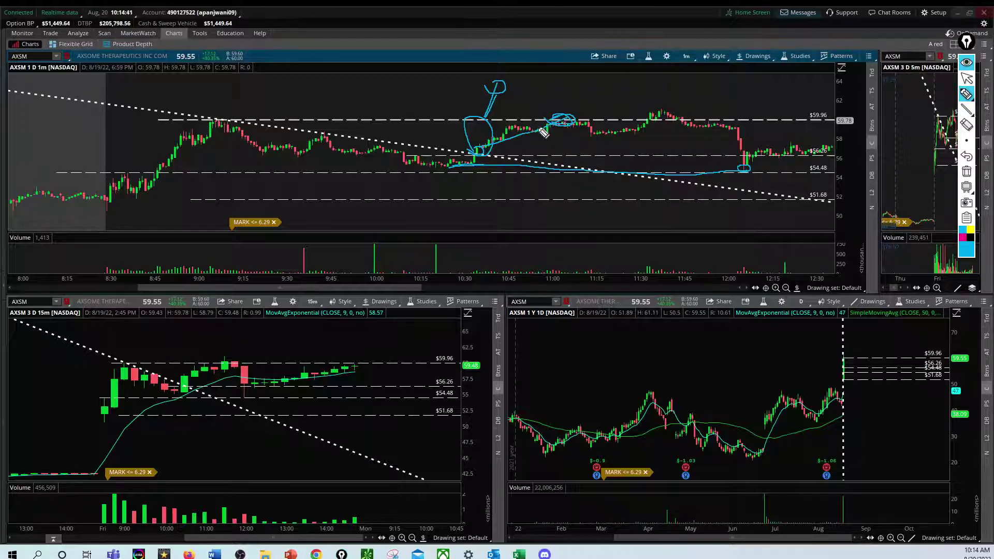
pyautogui.moveTo(664, 113)
pyautogui.mouseDown()
pyautogui.moveTo(722, 134)
pyautogui.moveTo(739, 169)
pyautogui.moveTo(750, 161)
pyautogui.mouseUp()
pyautogui.click(966, 171)
pyautogui.moveTo(966, 111)
pyautogui.click(965, 78)
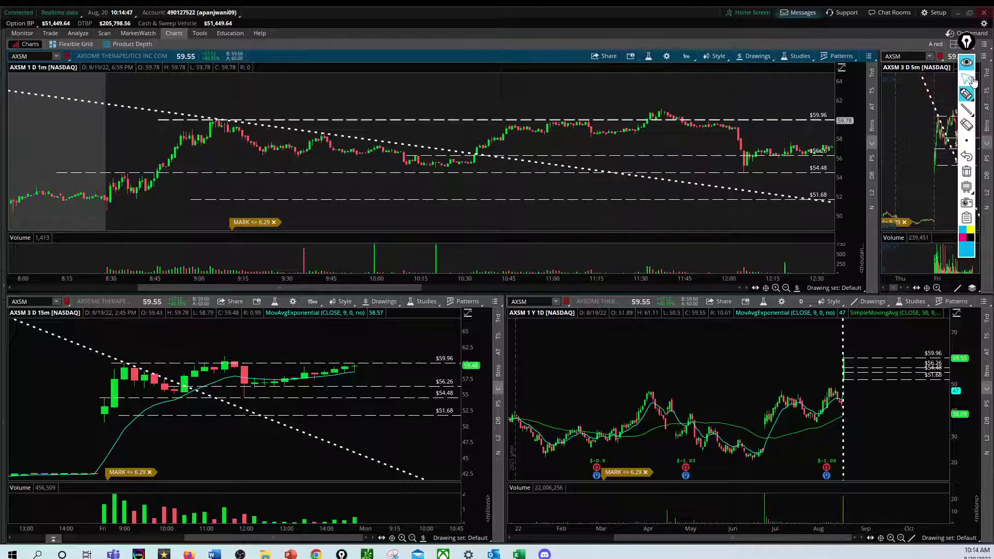
# Step: Remove all drawings from the AXSM charts and confirm
pyautogui.rightClick(500, 103)
pyautogui.click(530, 197)
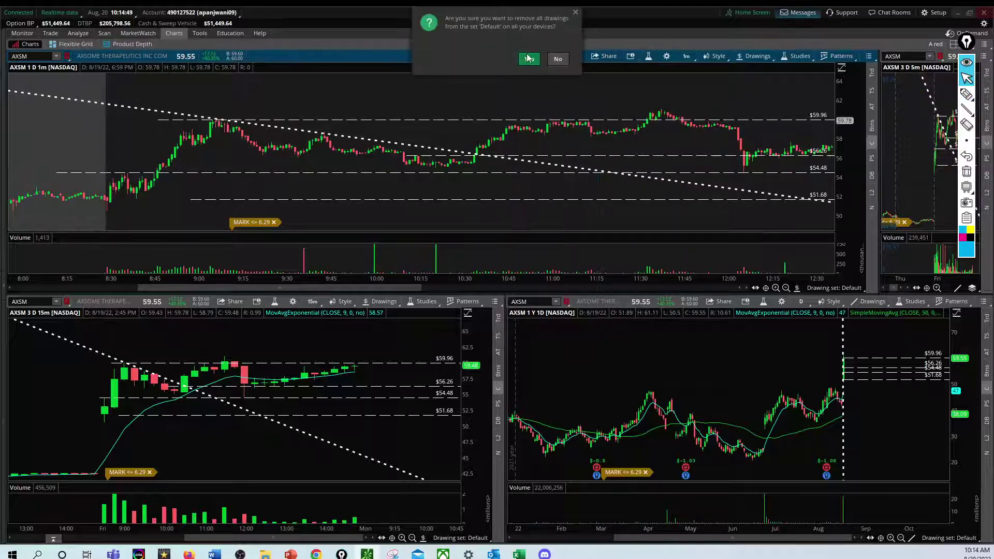
pyautogui.click(529, 59)
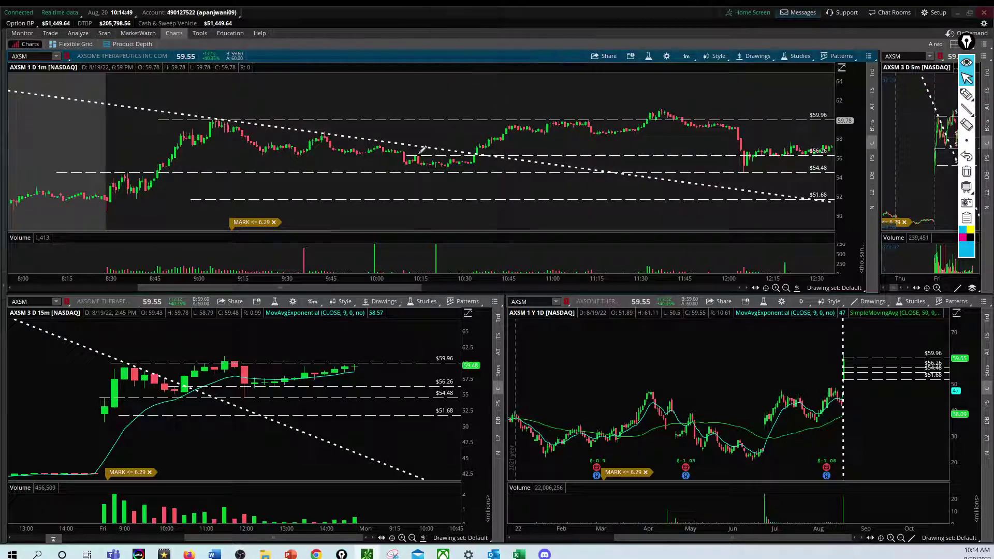
# Step: Add a $54.32 price level and a falling trendline from the morning peak
pyautogui.click(161, 175)
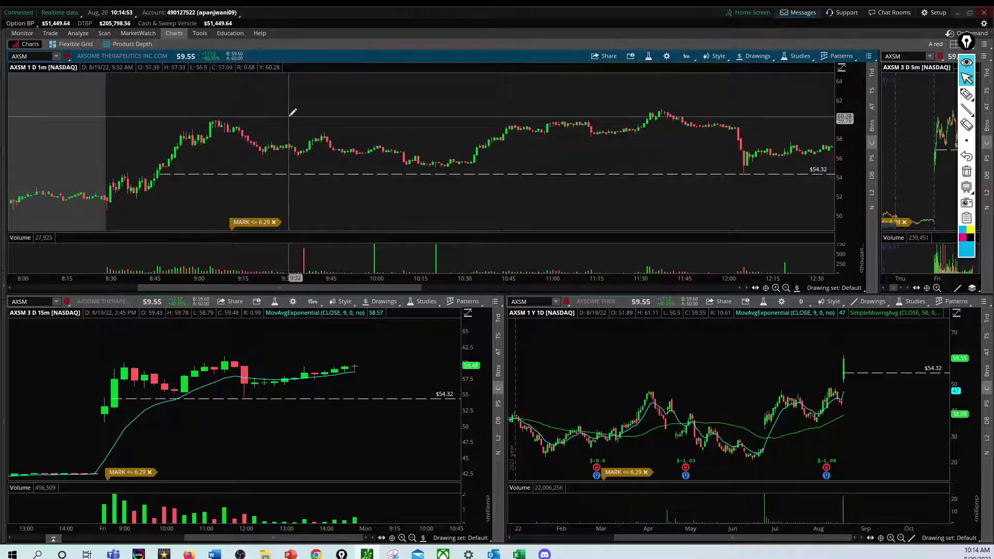
pyautogui.click(220, 120)
pyautogui.click(468, 155)
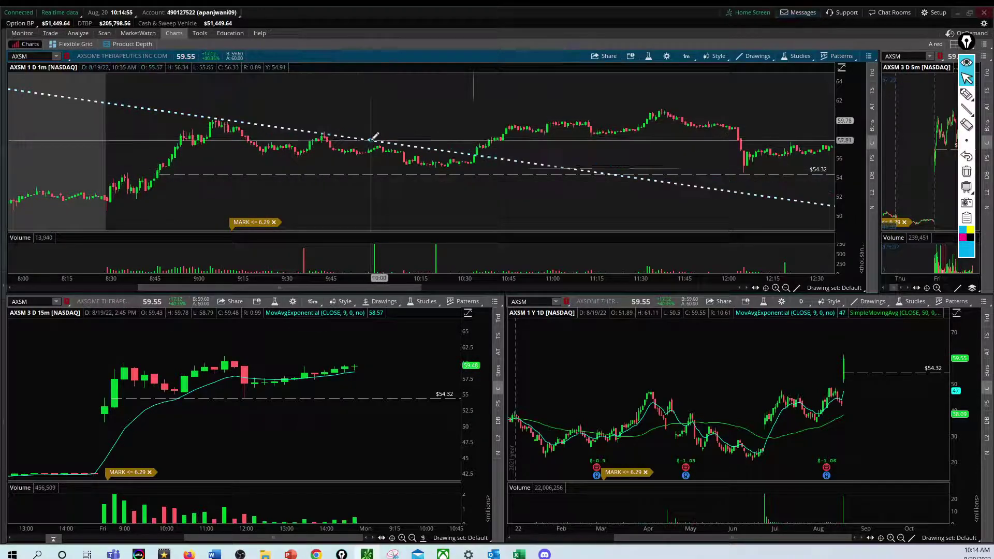